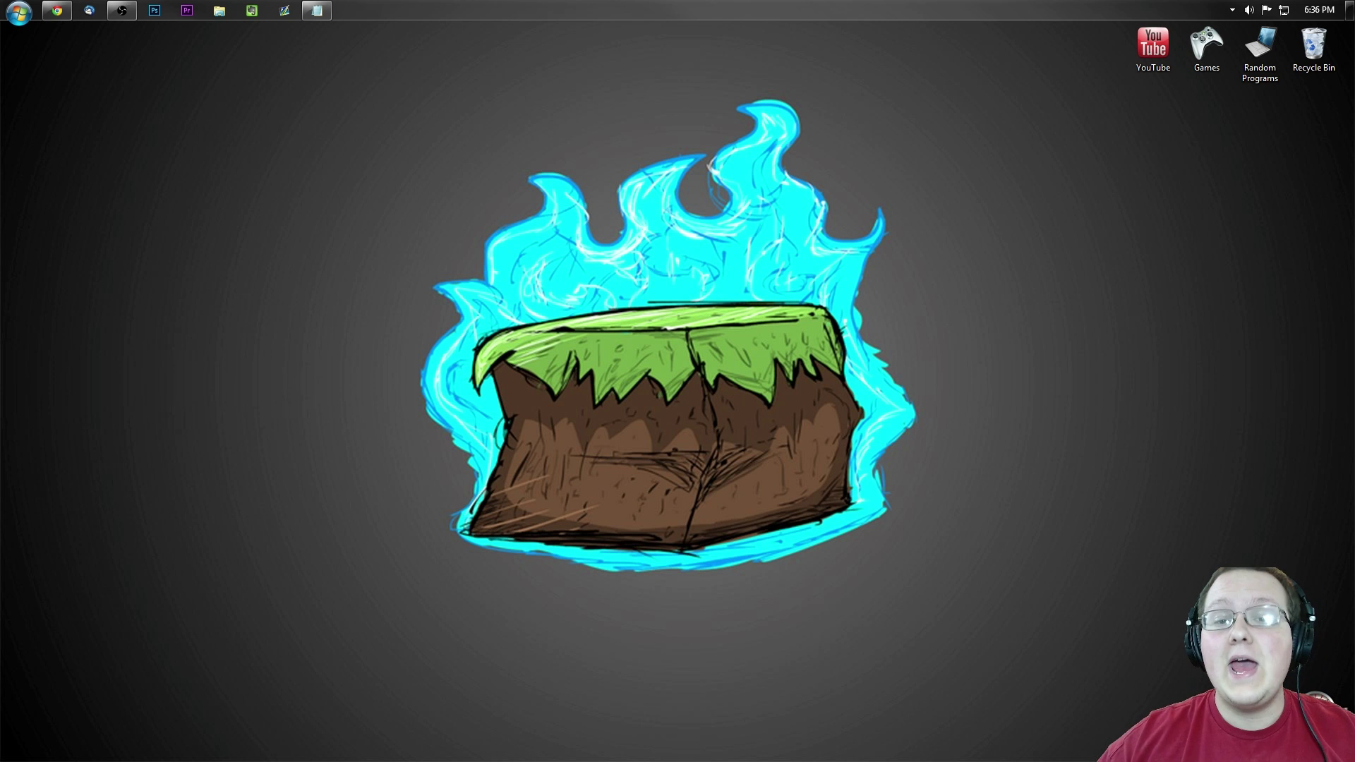
# - Switch to Chrome and download the MC 1.8 Smart Moving 16.0.1 archive through the forum post's Mediafire link
pyautogui.click(56, 10)
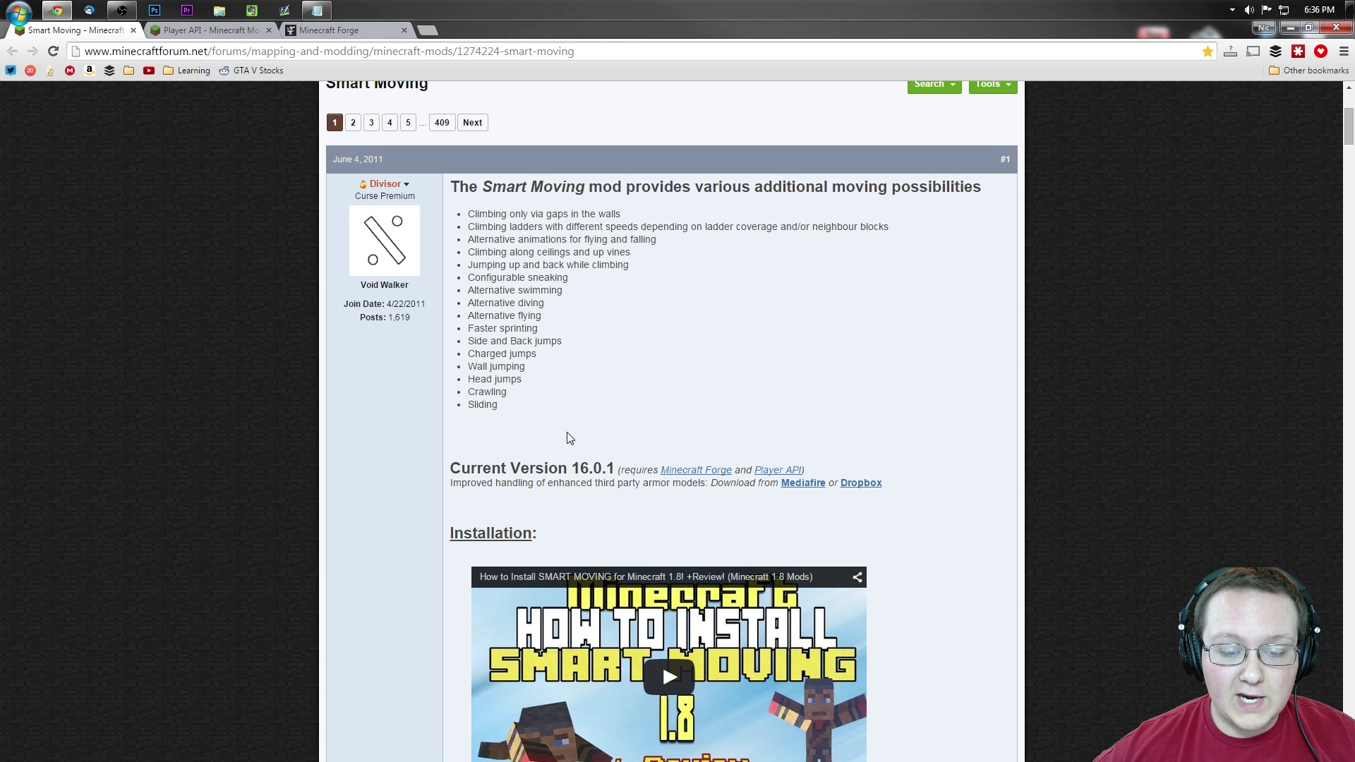
pyautogui.scroll(-1, 484, 472)
pyautogui.moveTo(573, 392)
pyautogui.mouseDown()
pyautogui.moveTo(647, 423)
pyautogui.moveTo(573, 404)
pyautogui.mouseUp()
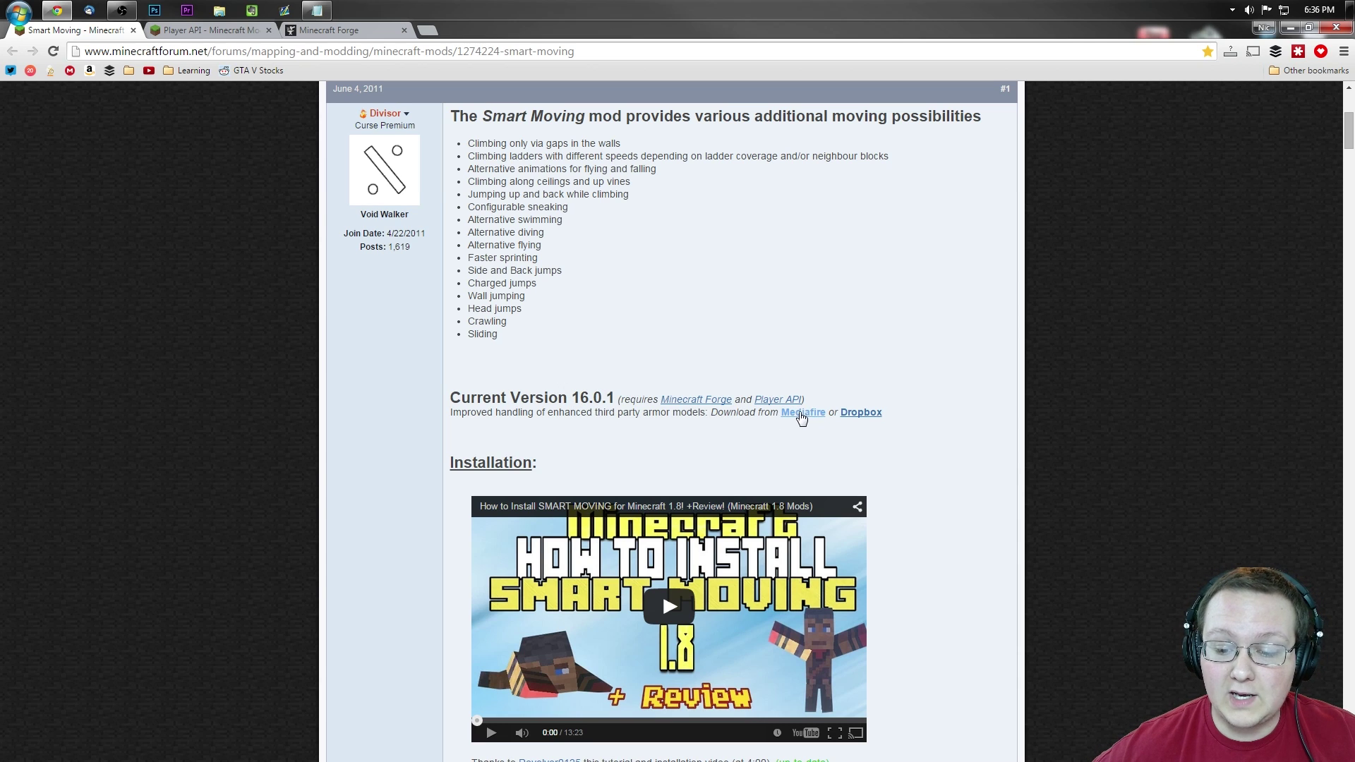
pyautogui.click(794, 415)
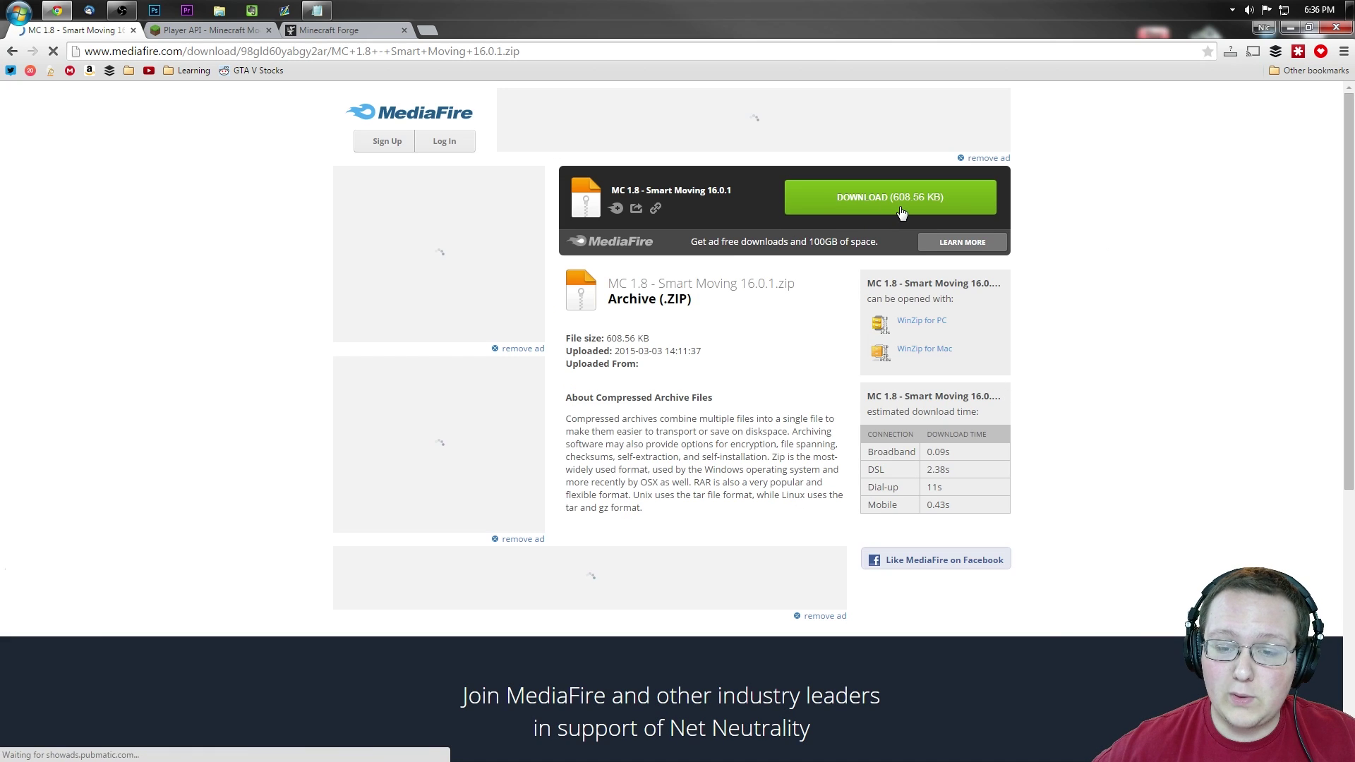
pyautogui.click(895, 201)
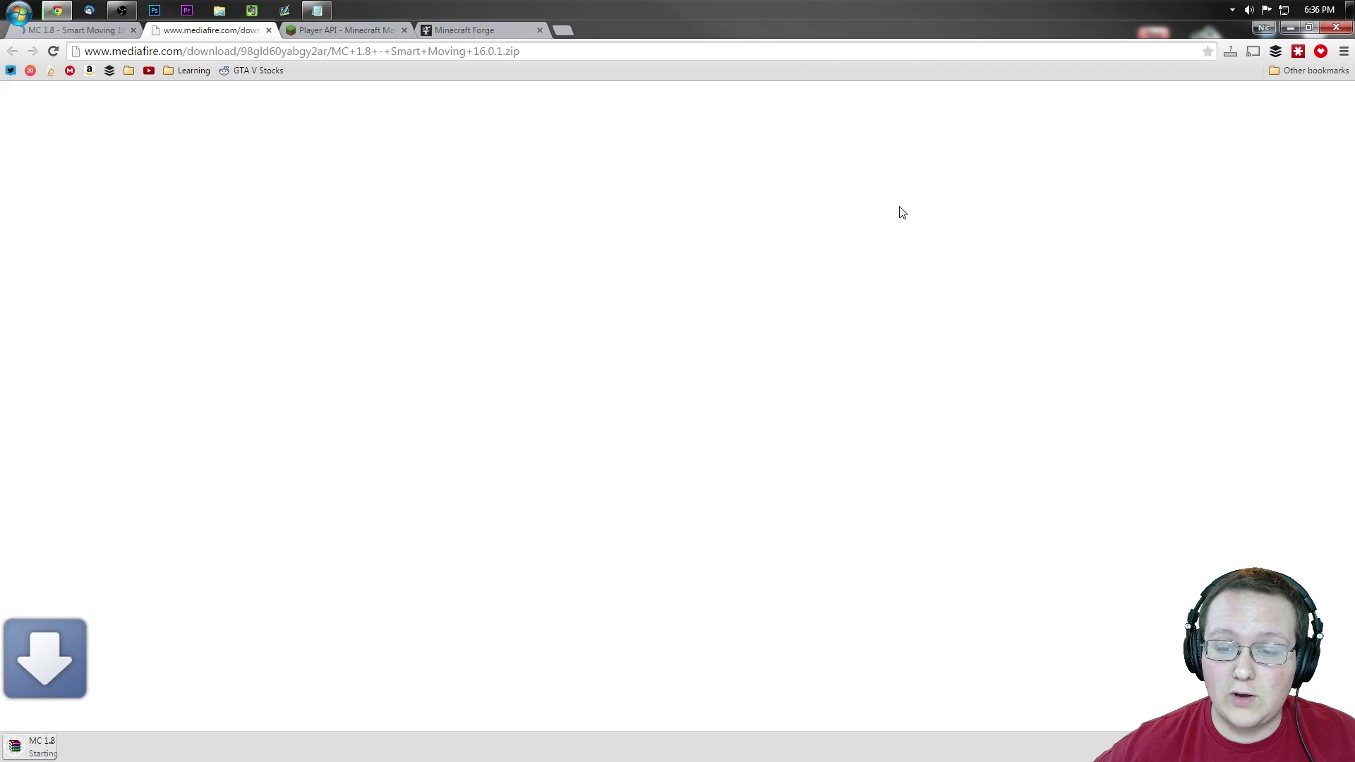
# - Close the pop-up page, leave the software updater advertisement, and close the Smart Moving download page
pyautogui.click(269, 31)
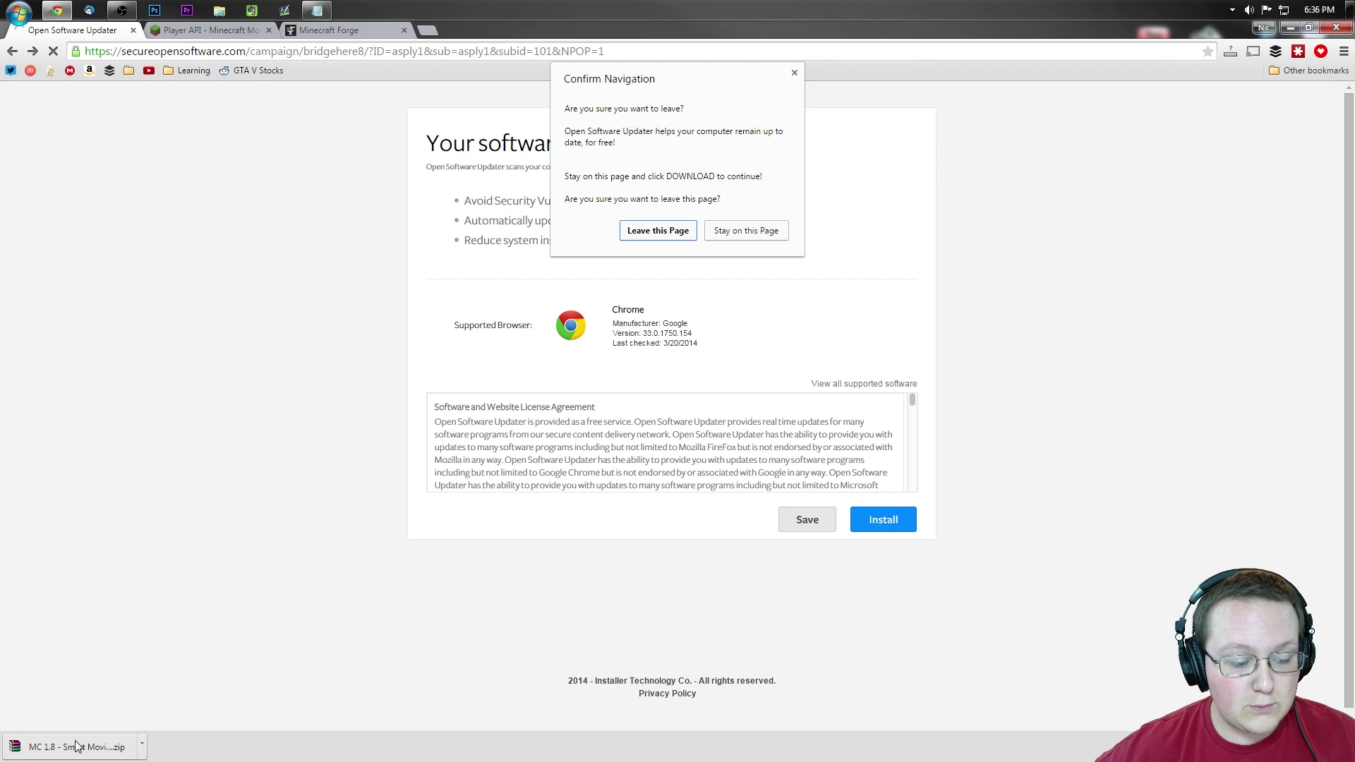
pyautogui.click(656, 230)
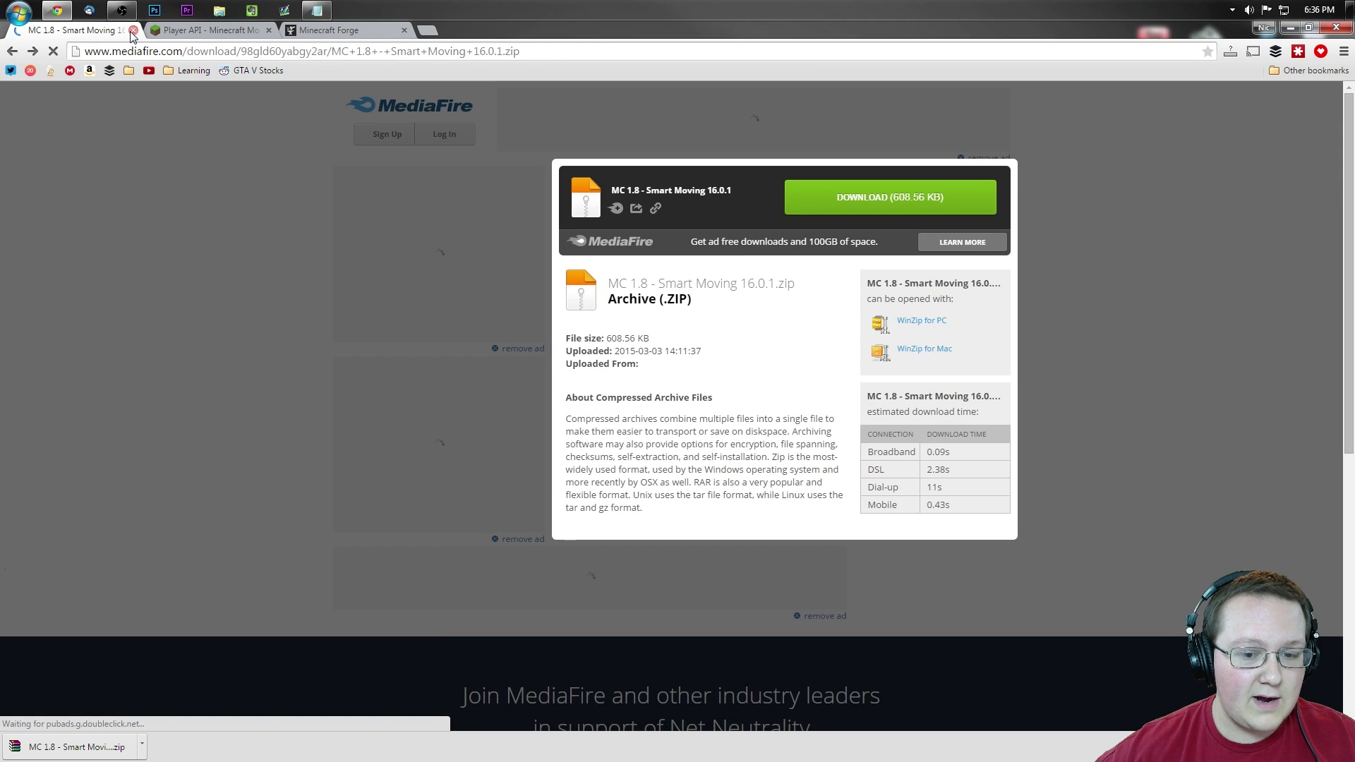
pyautogui.click(133, 31)
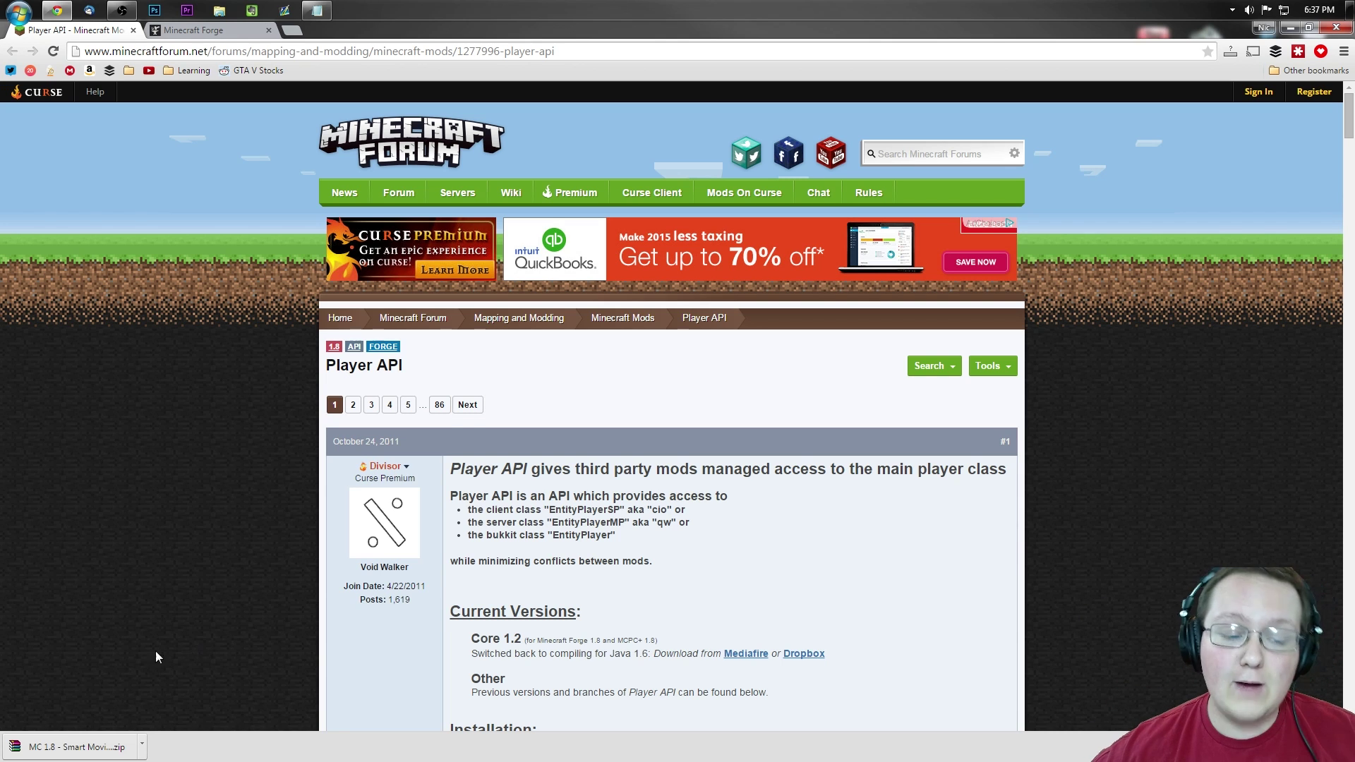
# - Download the MC 1.8 Player API core 1.2 archive through the Mediafire link under Current Versions
pyautogui.click(361, 468)
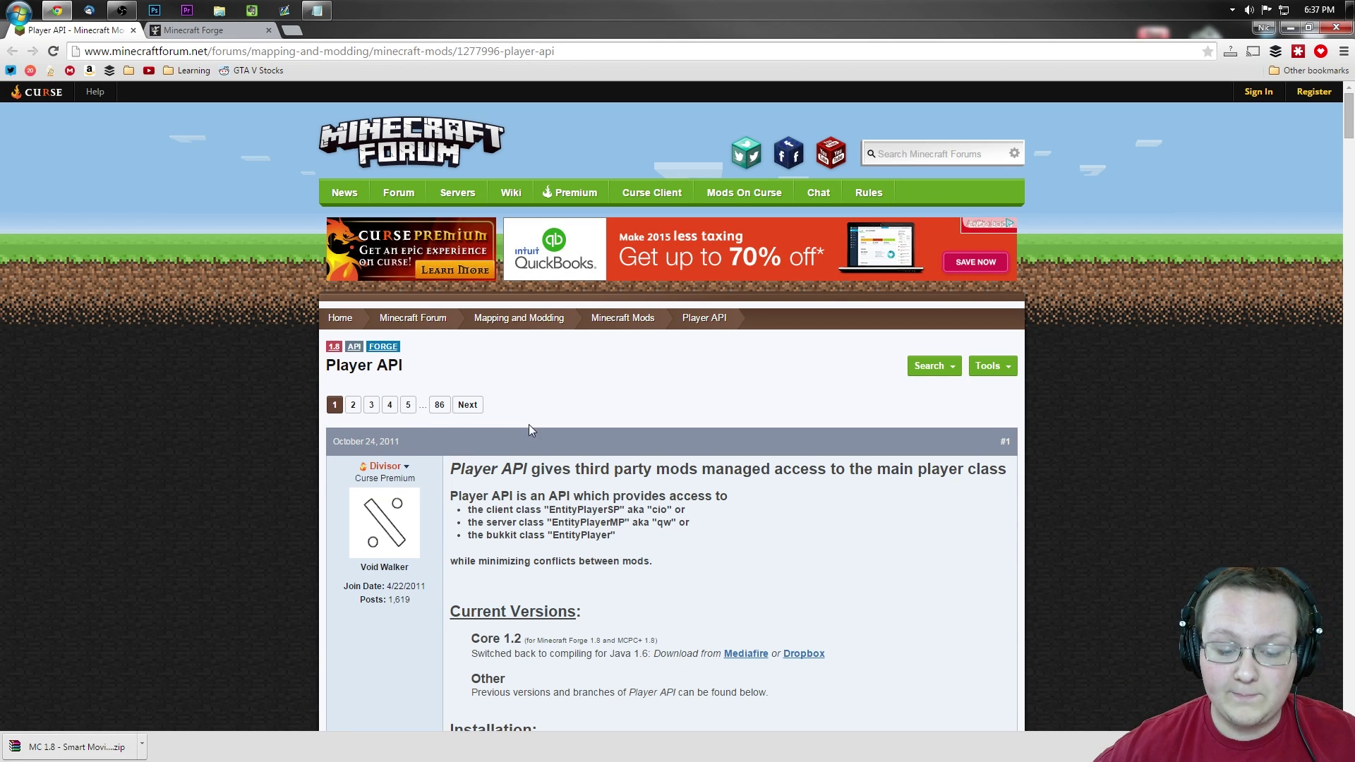
pyautogui.scroll(-6, 528, 425)
pyautogui.scroll(1, 579, 308)
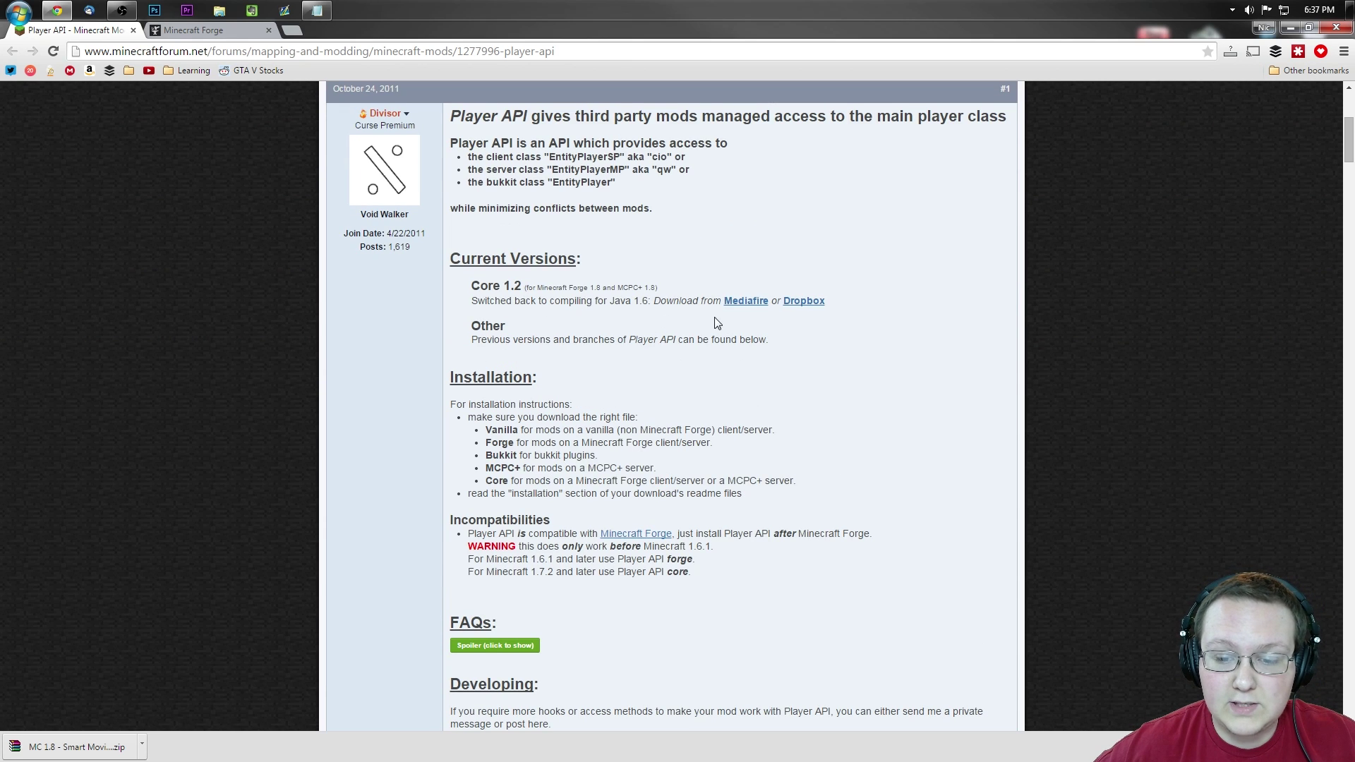
pyautogui.click(744, 304)
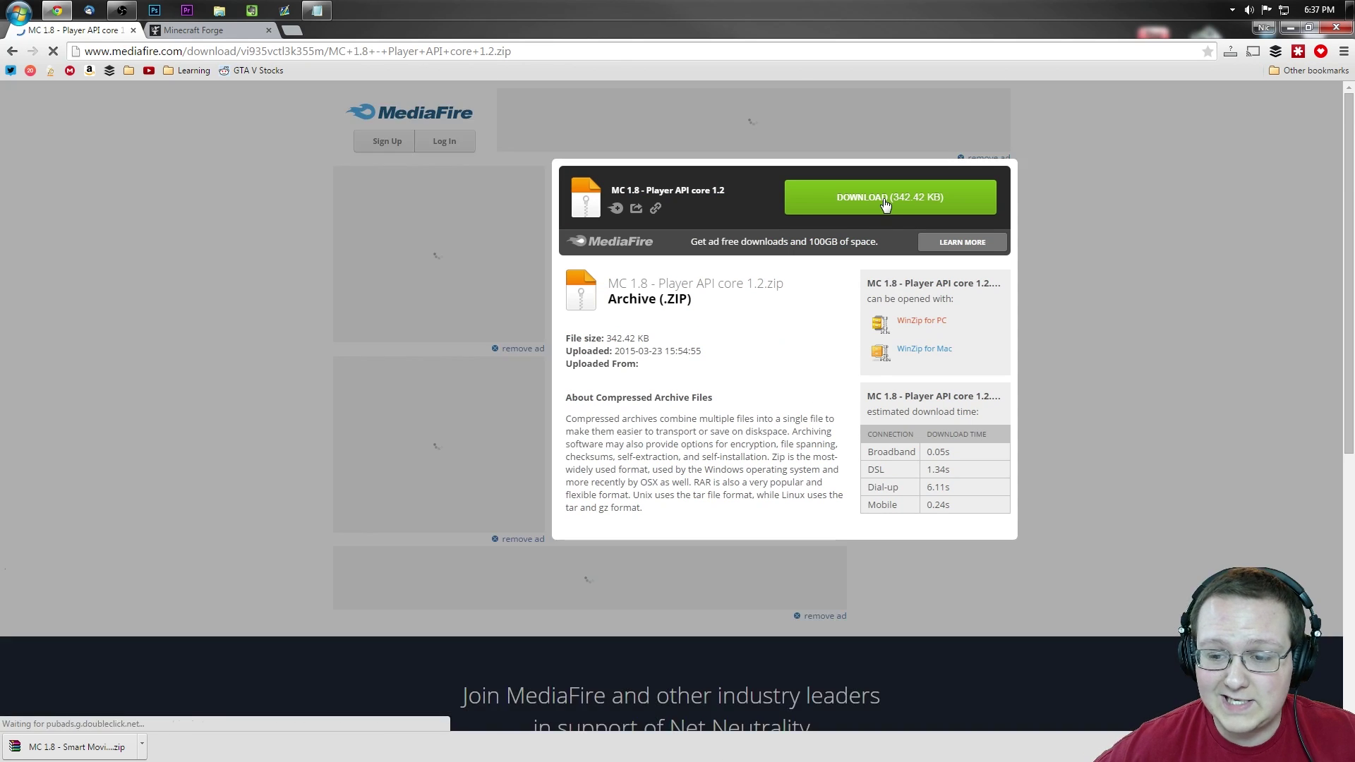
pyautogui.click(885, 204)
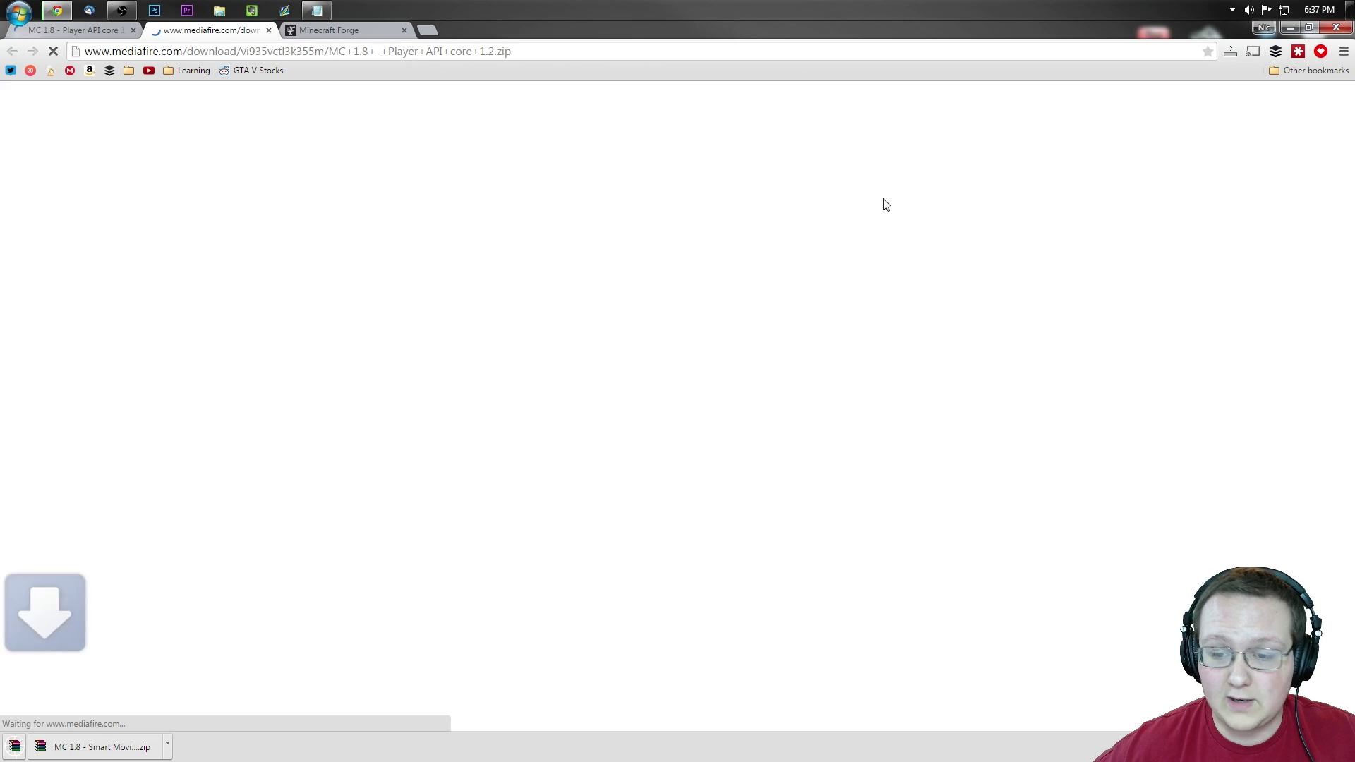
# - Close the pop-up and the Player API download page, agreeing to leave the software updater advertisement
pyautogui.hotkey('ctrl', 'w')
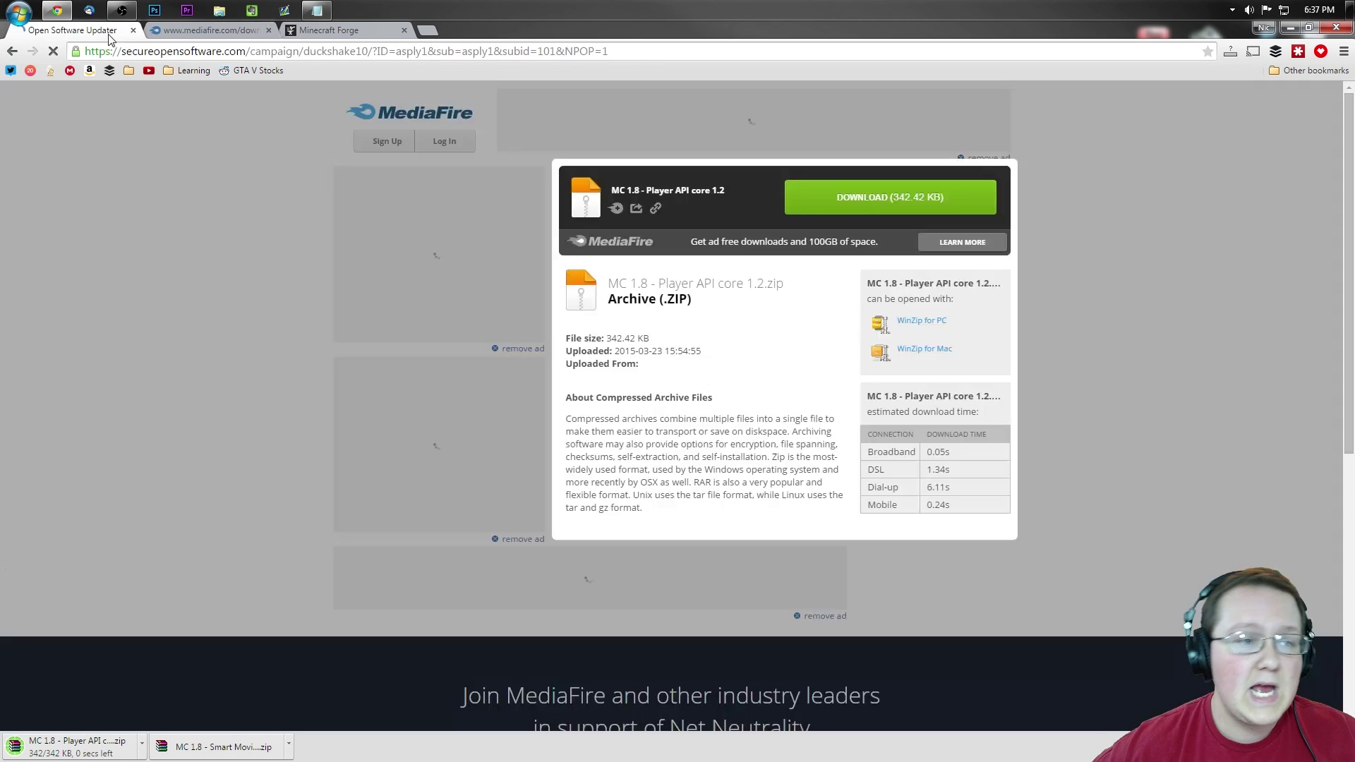
pyautogui.hotkey('ctrl', 'w')
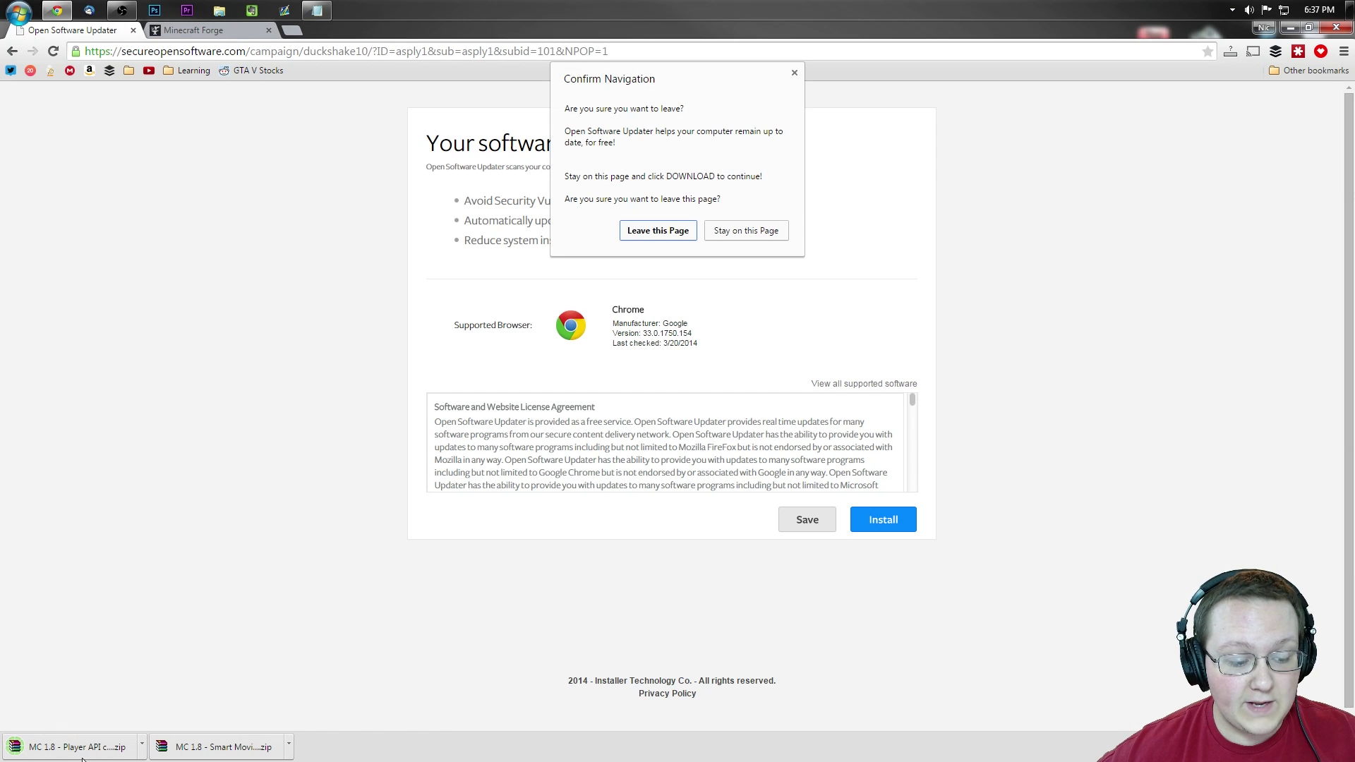
pyautogui.click(678, 231)
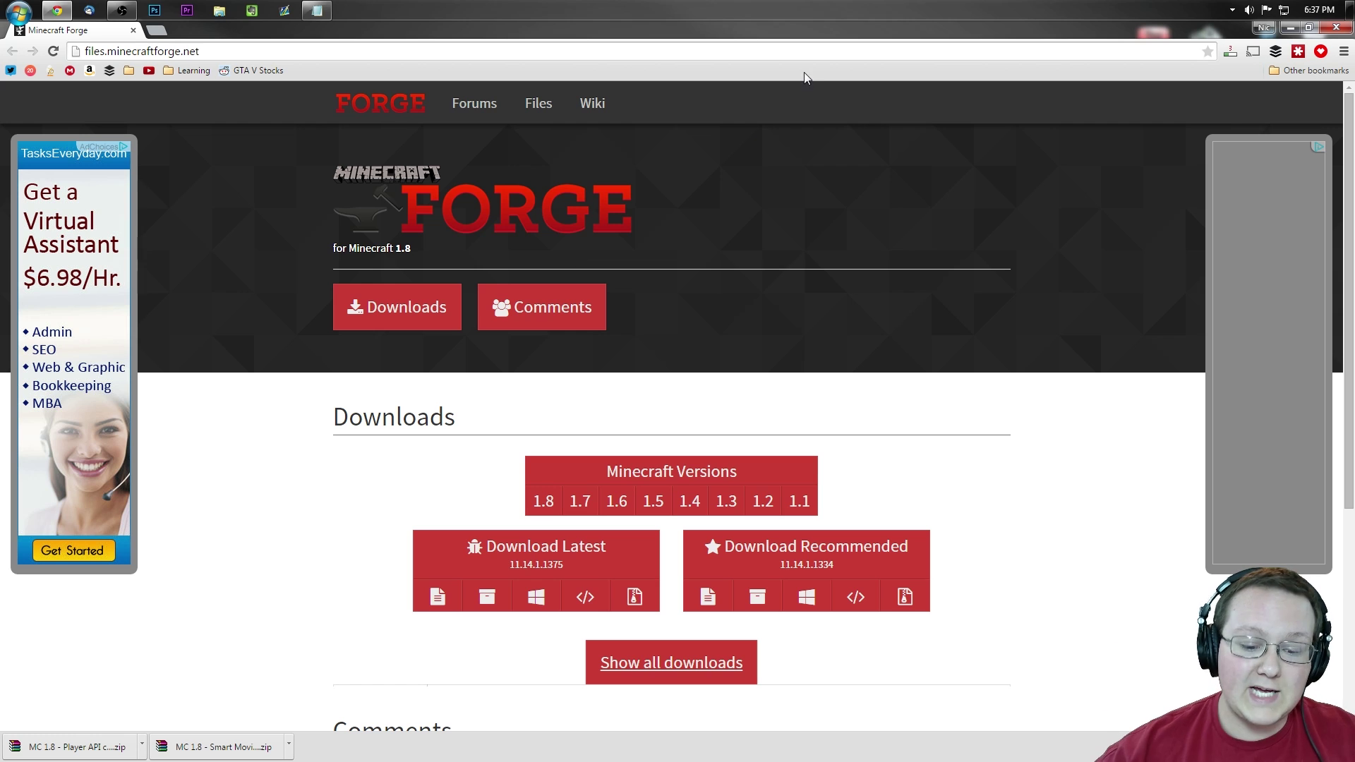
# - Request the Installer of the recommended Minecraft Forge build 11.14.1.1334 for Minecraft 1.8
pyautogui.scroll(-1, 445, 494)
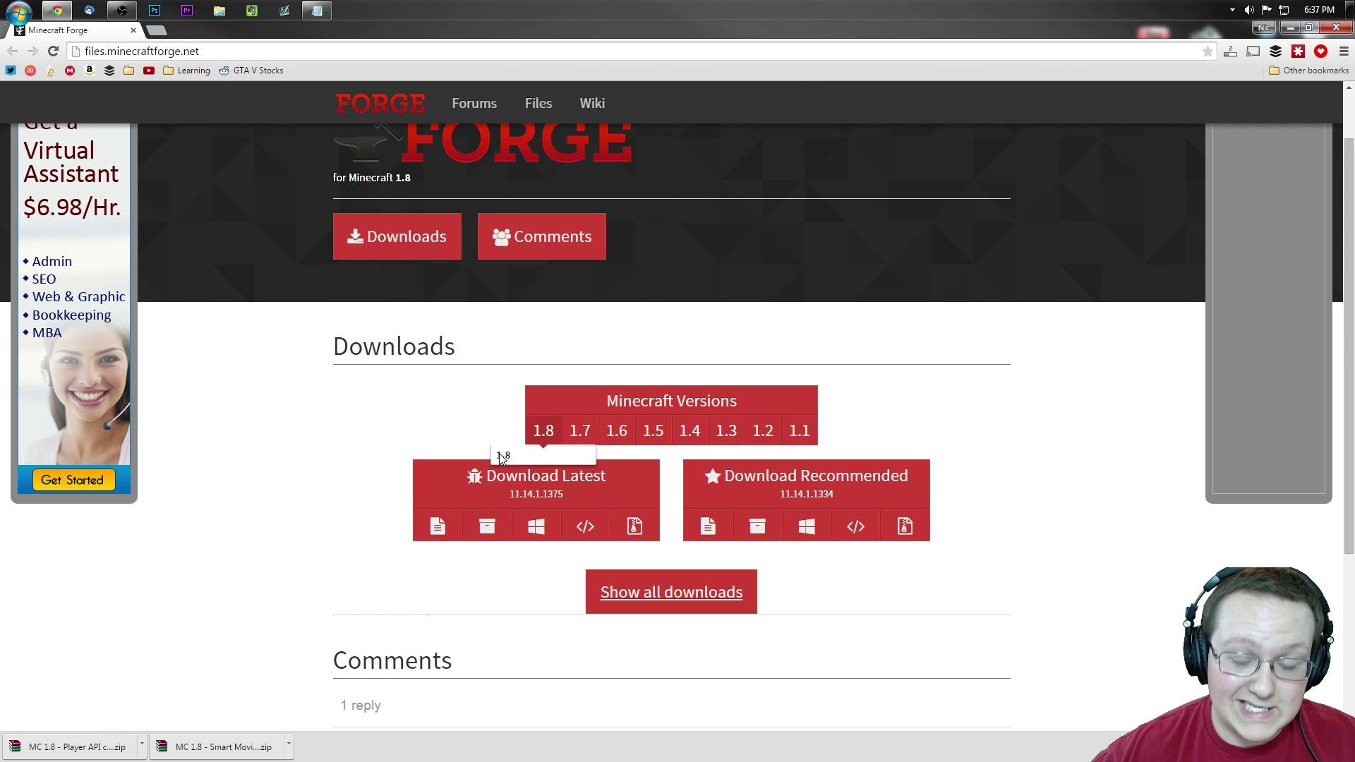
pyautogui.moveTo(575, 444)
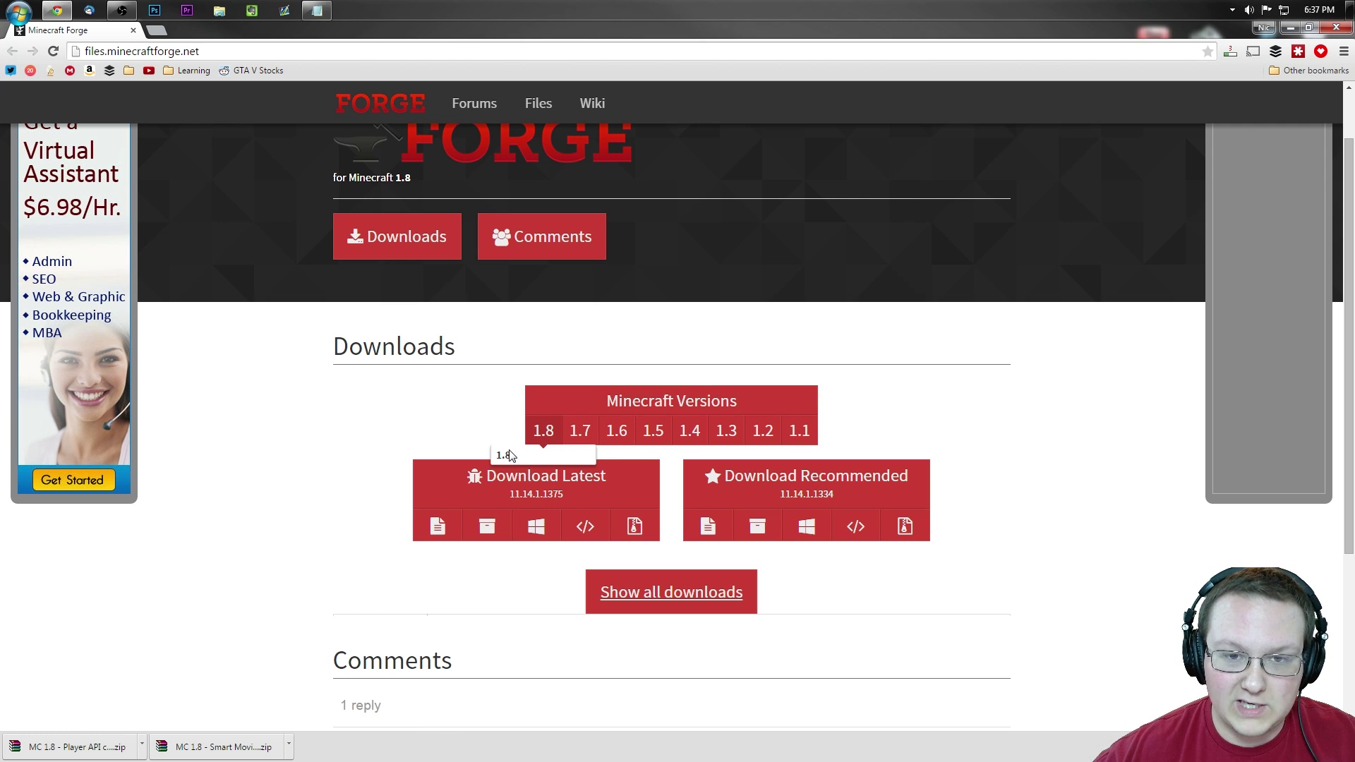
pyautogui.scroll(-3, 756, 515)
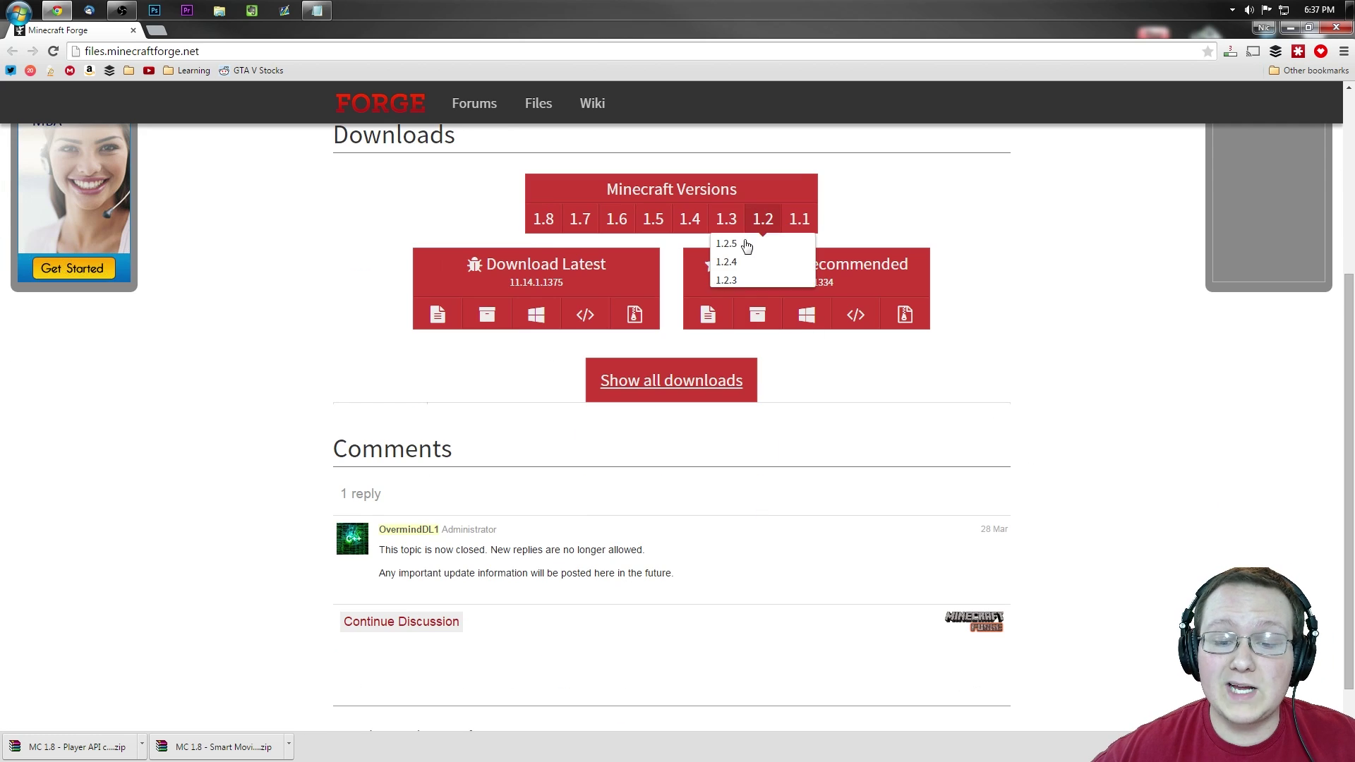
pyautogui.click(762, 319)
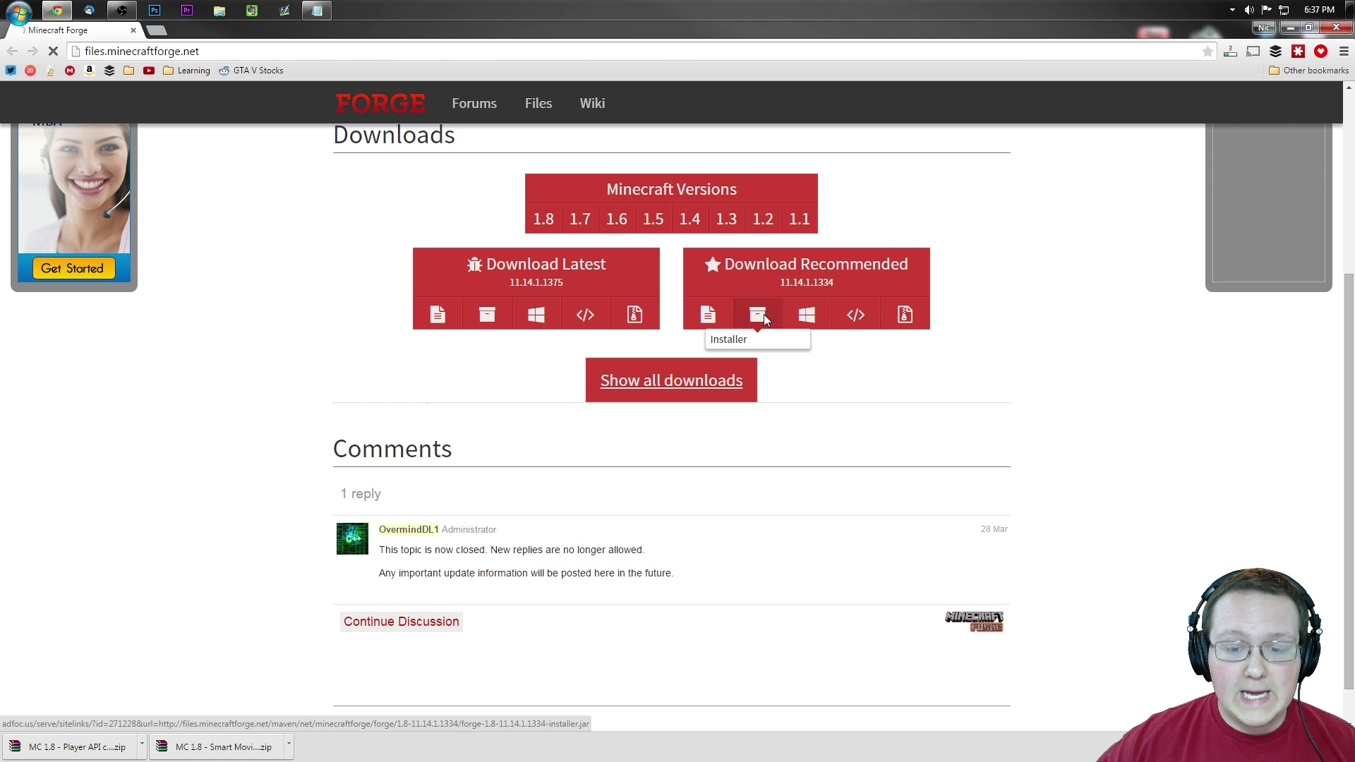
pyautogui.click(737, 328)
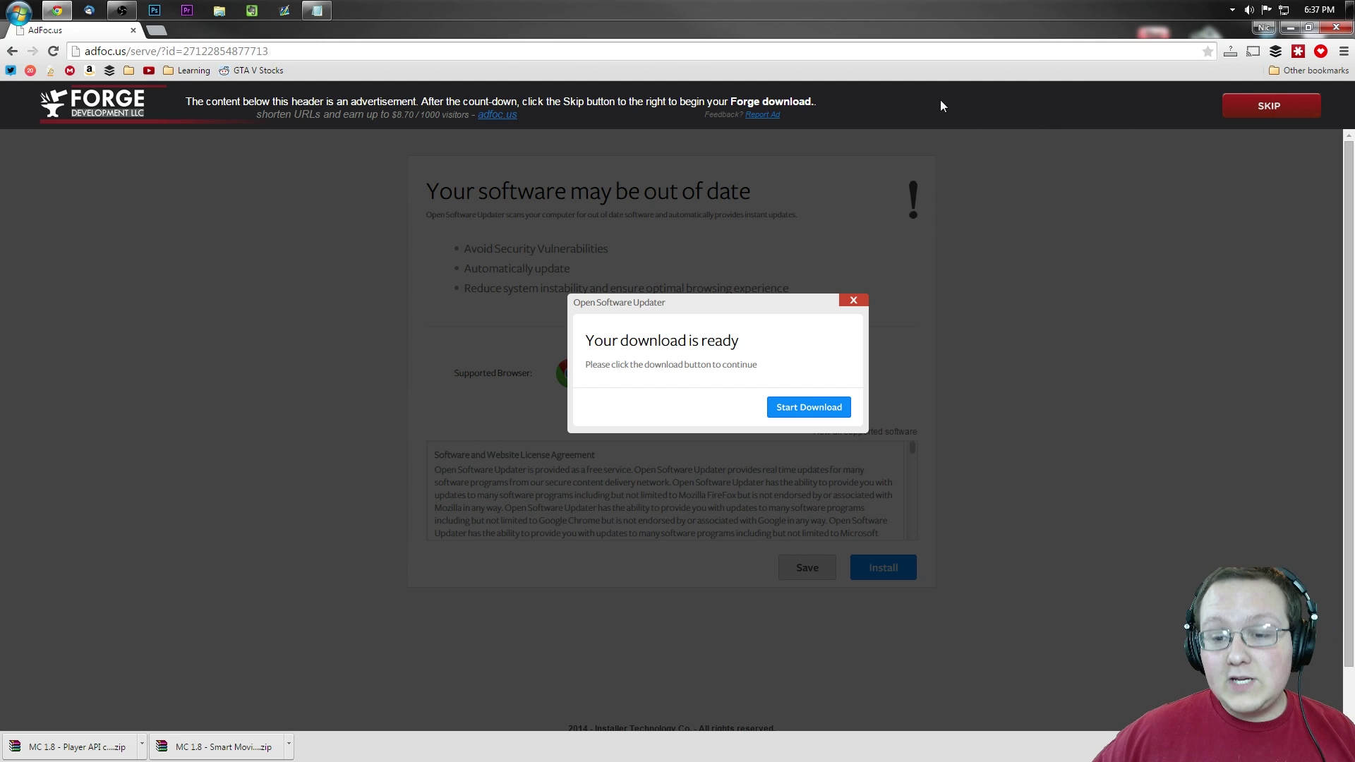
# - Skip the AdFoc.us advertisement and keep the downloaded Forge installer jar
pyautogui.rightClick(916, 101)
pyautogui.click(872, 120)
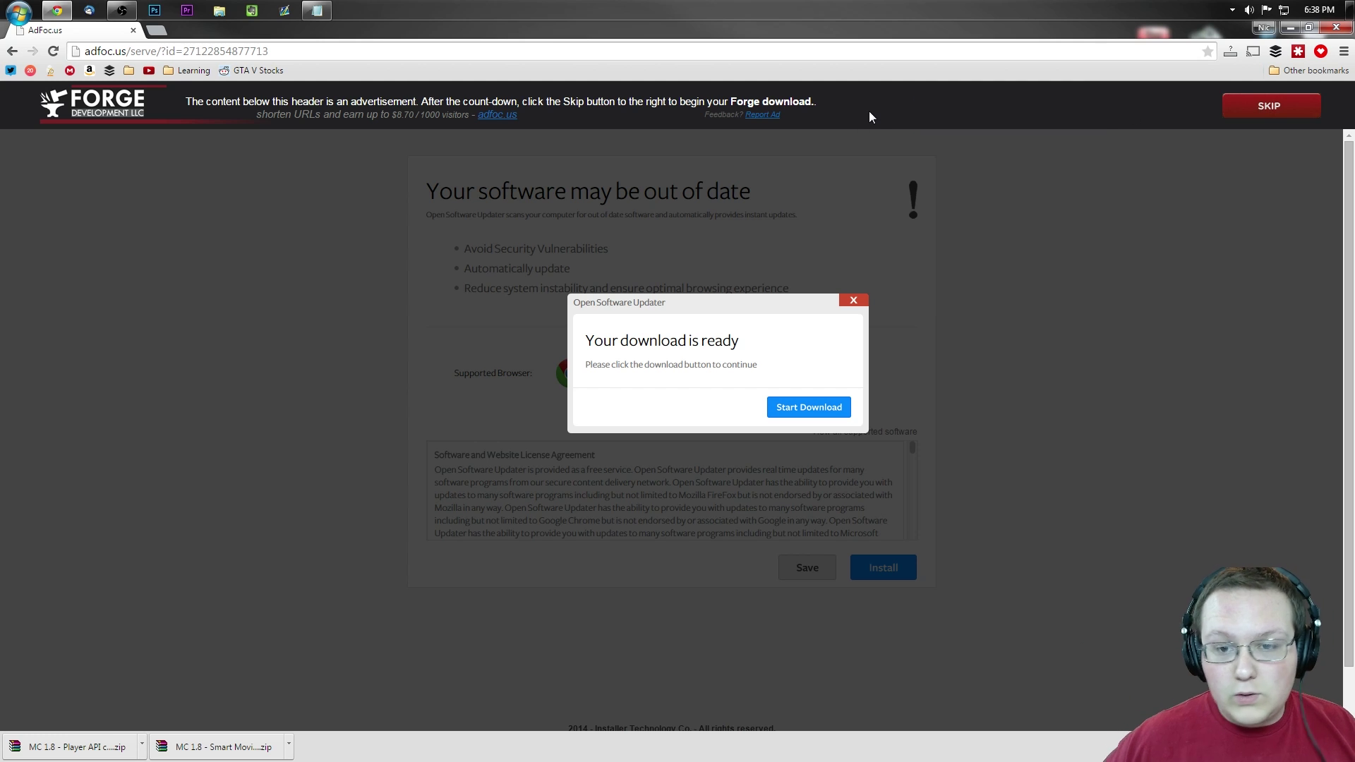
pyautogui.click(1265, 107)
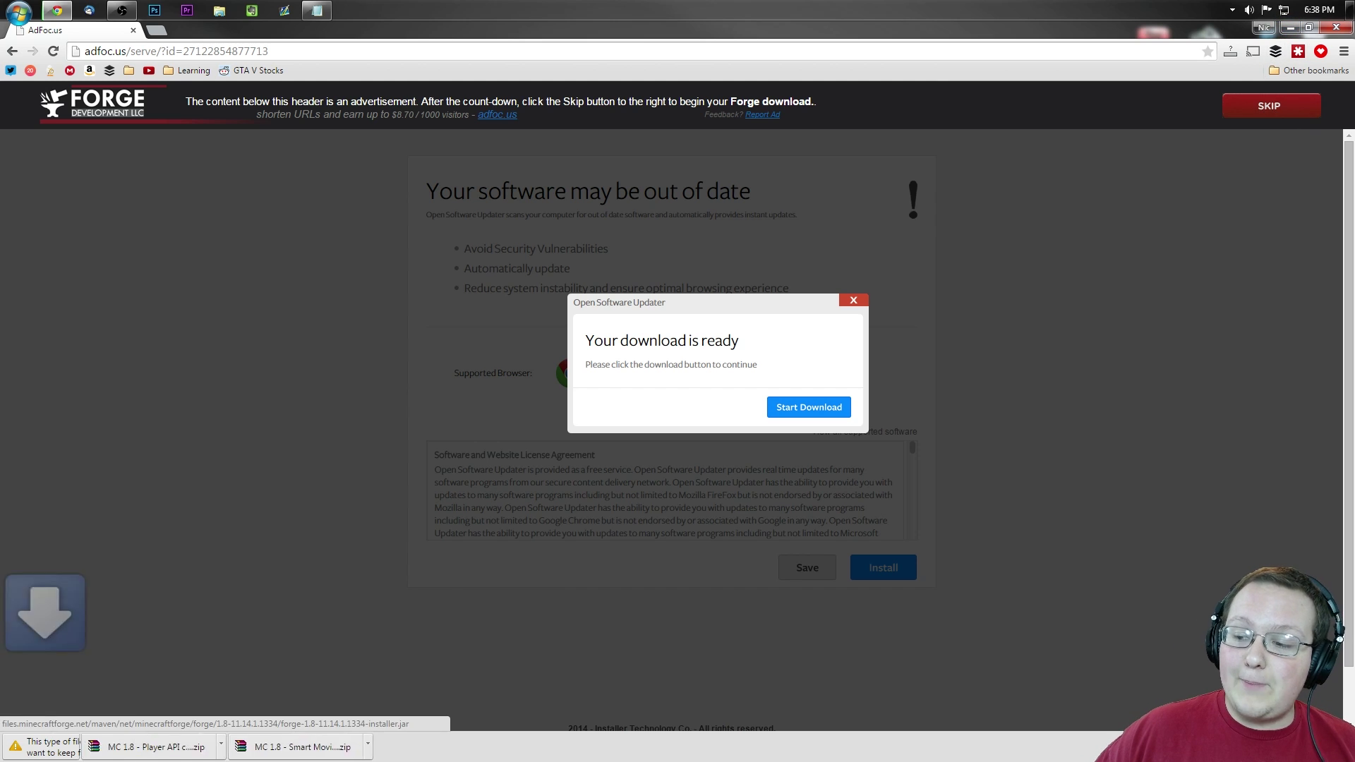
pyautogui.click(260, 746)
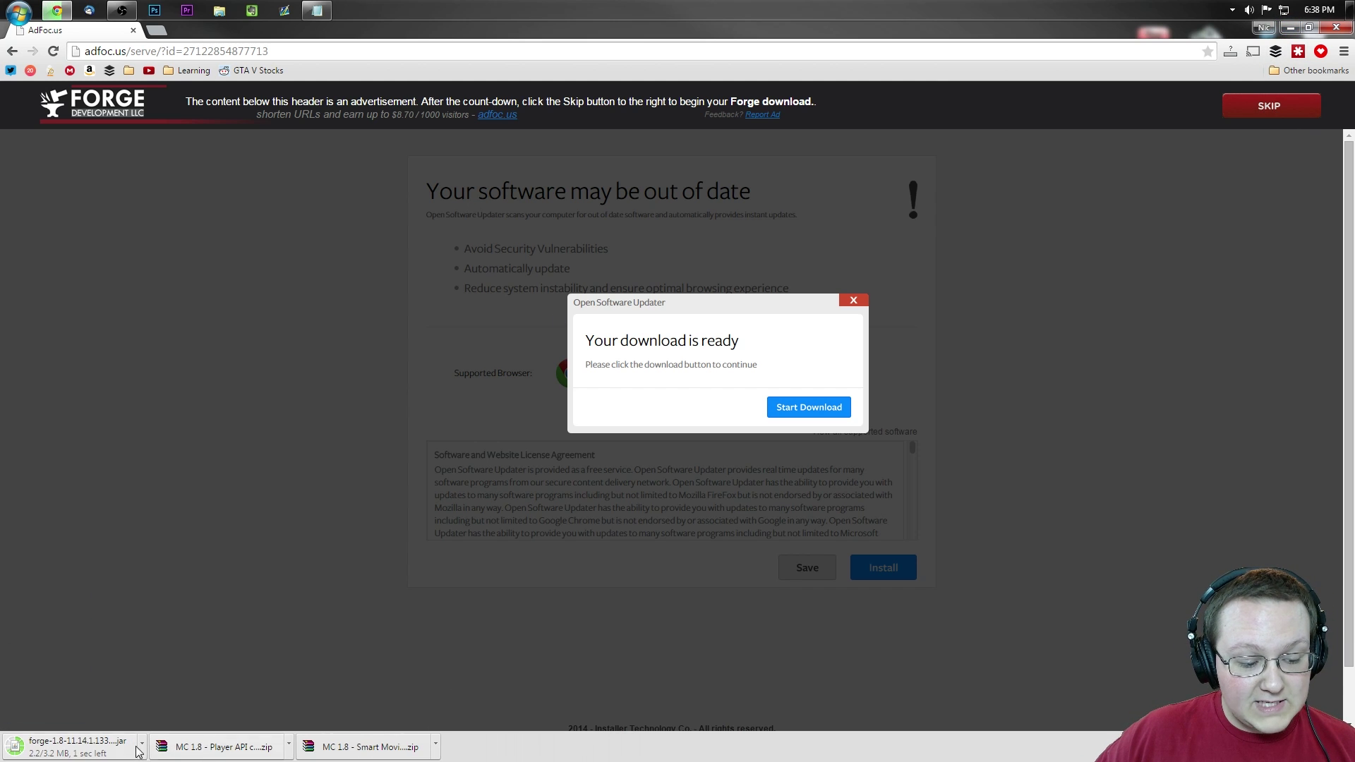
# - Minimize the browser and line up the Forge installer, Player API and Smart Moving files in a row on the desktop
pyautogui.click(1290, 27)
pyautogui.moveTo(449, 298); pyautogui.dragTo(3, 58)
pyautogui.moveTo(14, 58); pyautogui.dragTo(547, 67)
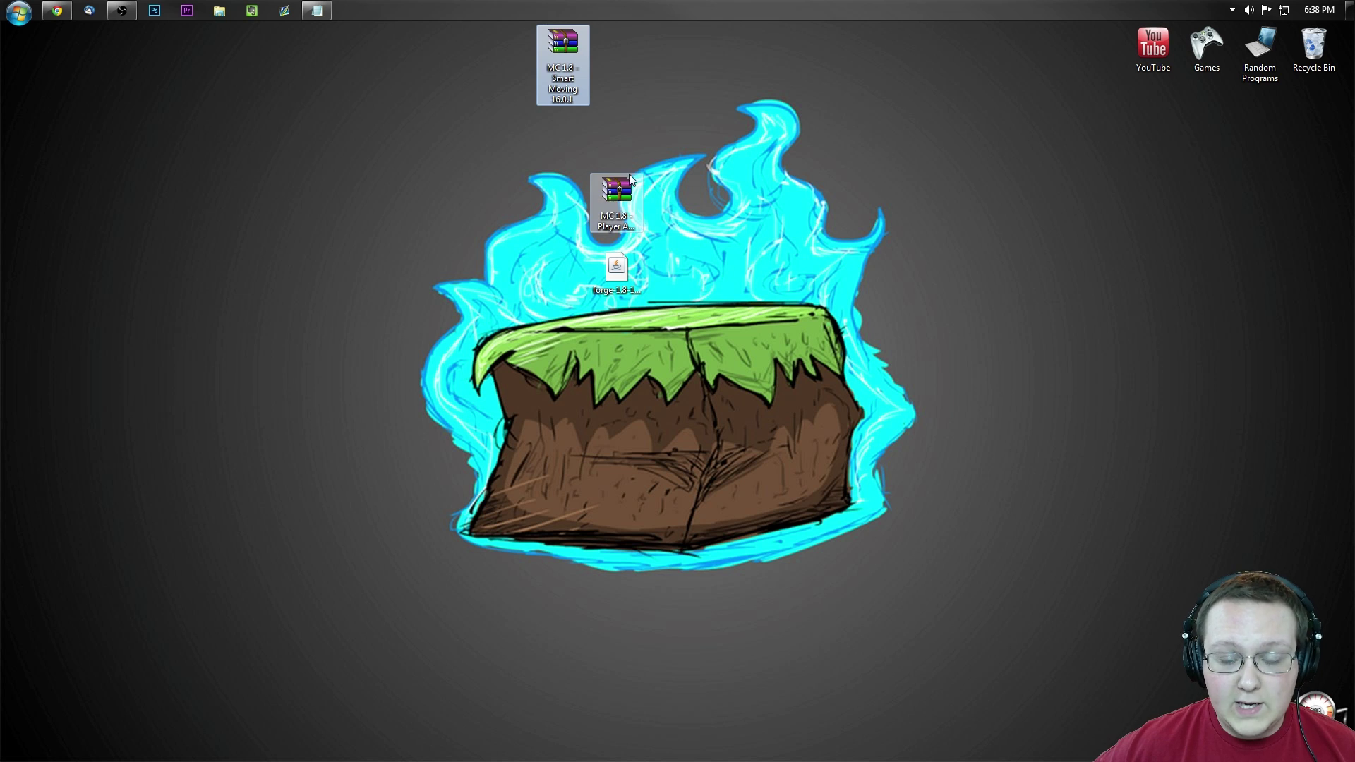
pyautogui.moveTo(621, 201); pyautogui.dragTo(507, 65)
pyautogui.click(627, 274)
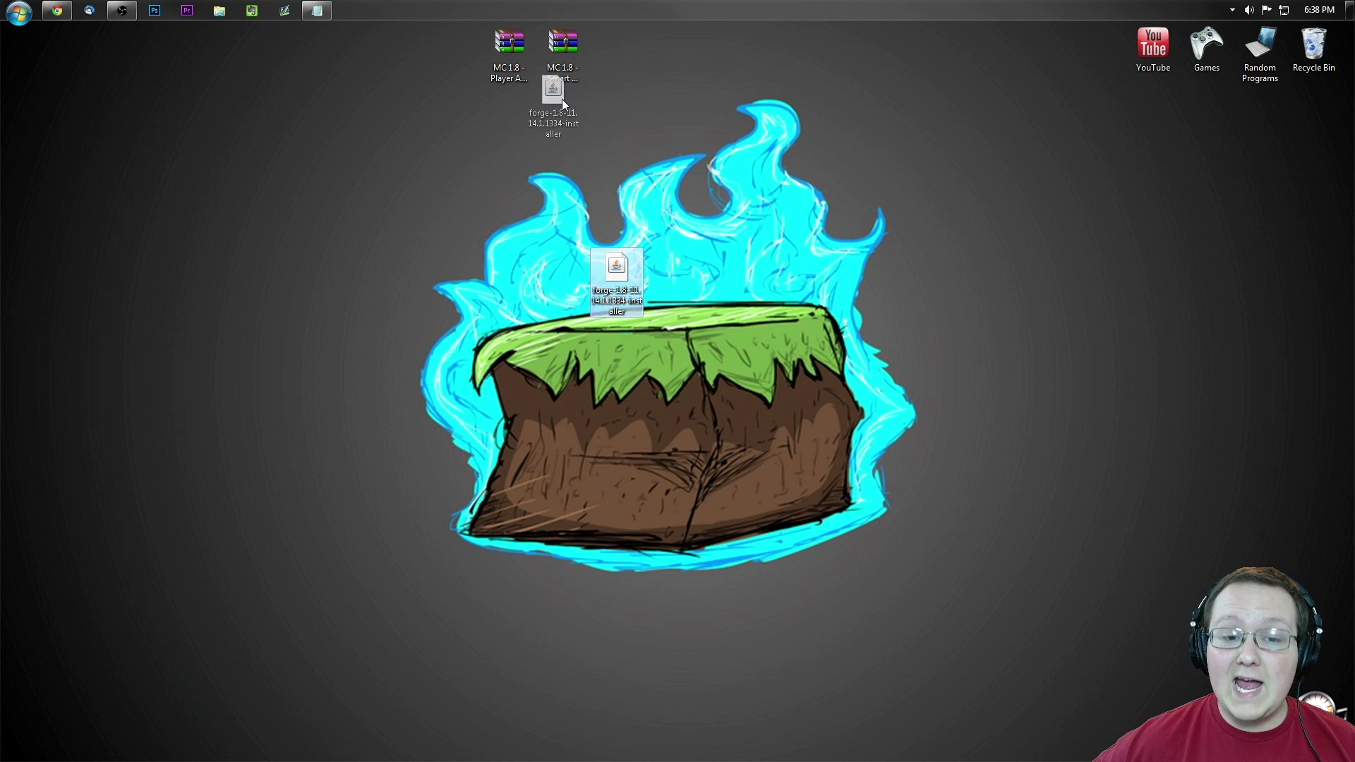
pyautogui.moveTo(435, 49); pyautogui.dragTo(508, 46)
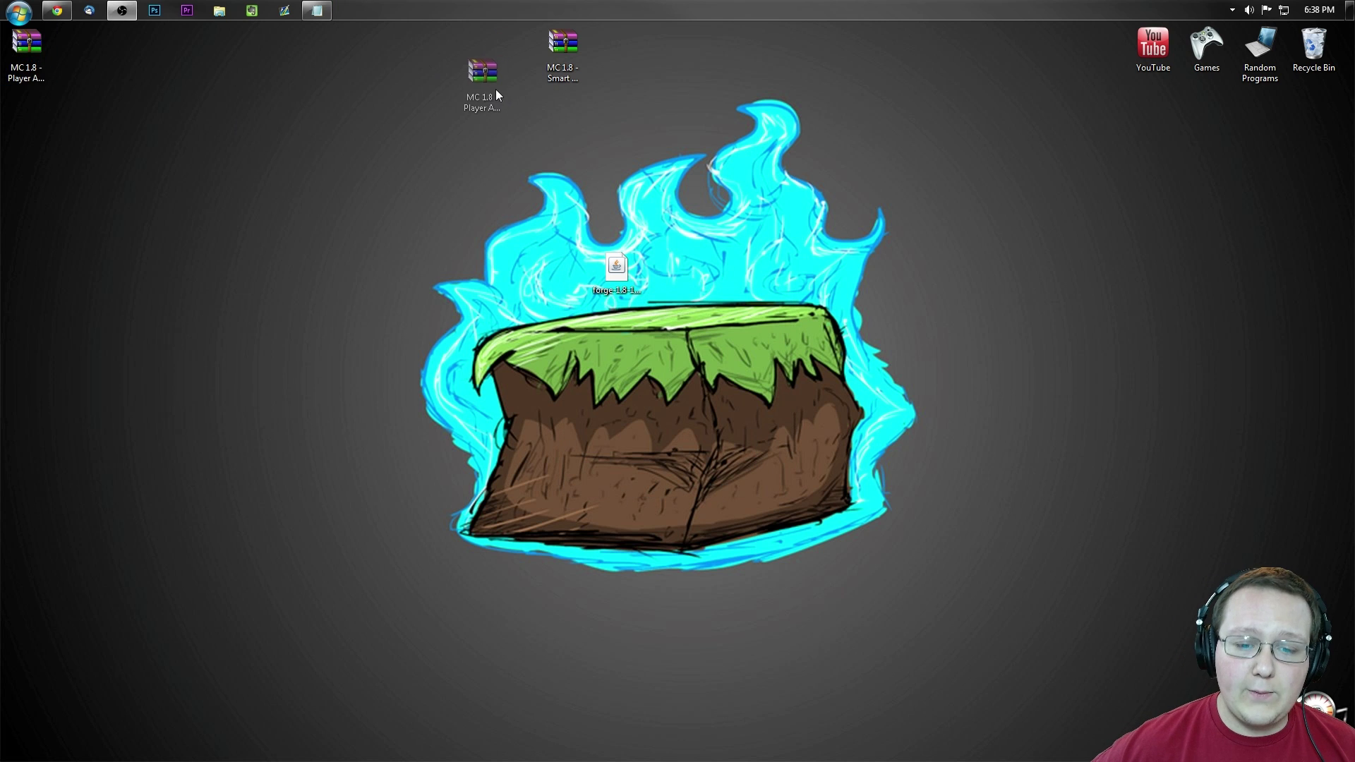
pyautogui.moveTo(614, 270); pyautogui.dragTo(446, 83)
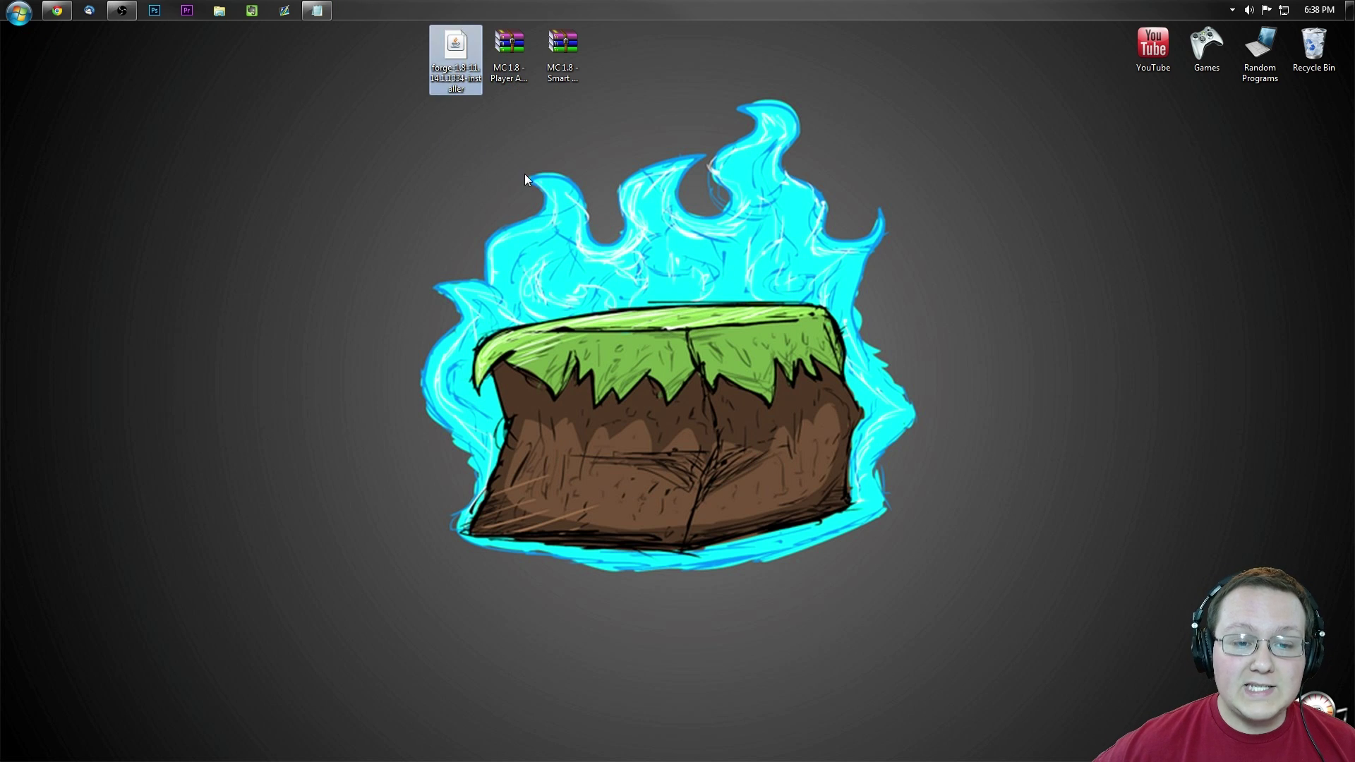
# - Extract the Player API core 1.2 archive onto the desktop without replacing the existing Forge installer
pyautogui.click(515, 91)
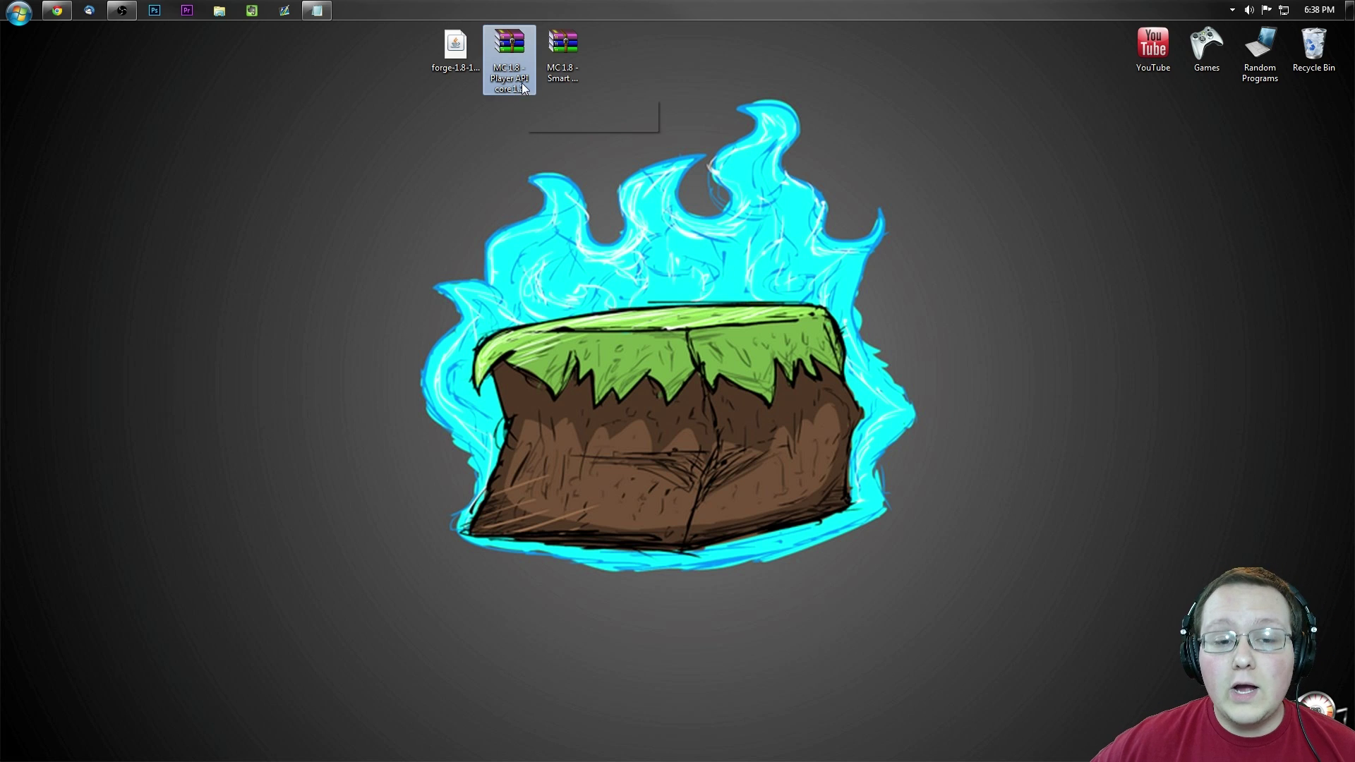
pyautogui.rightClick(511, 64)
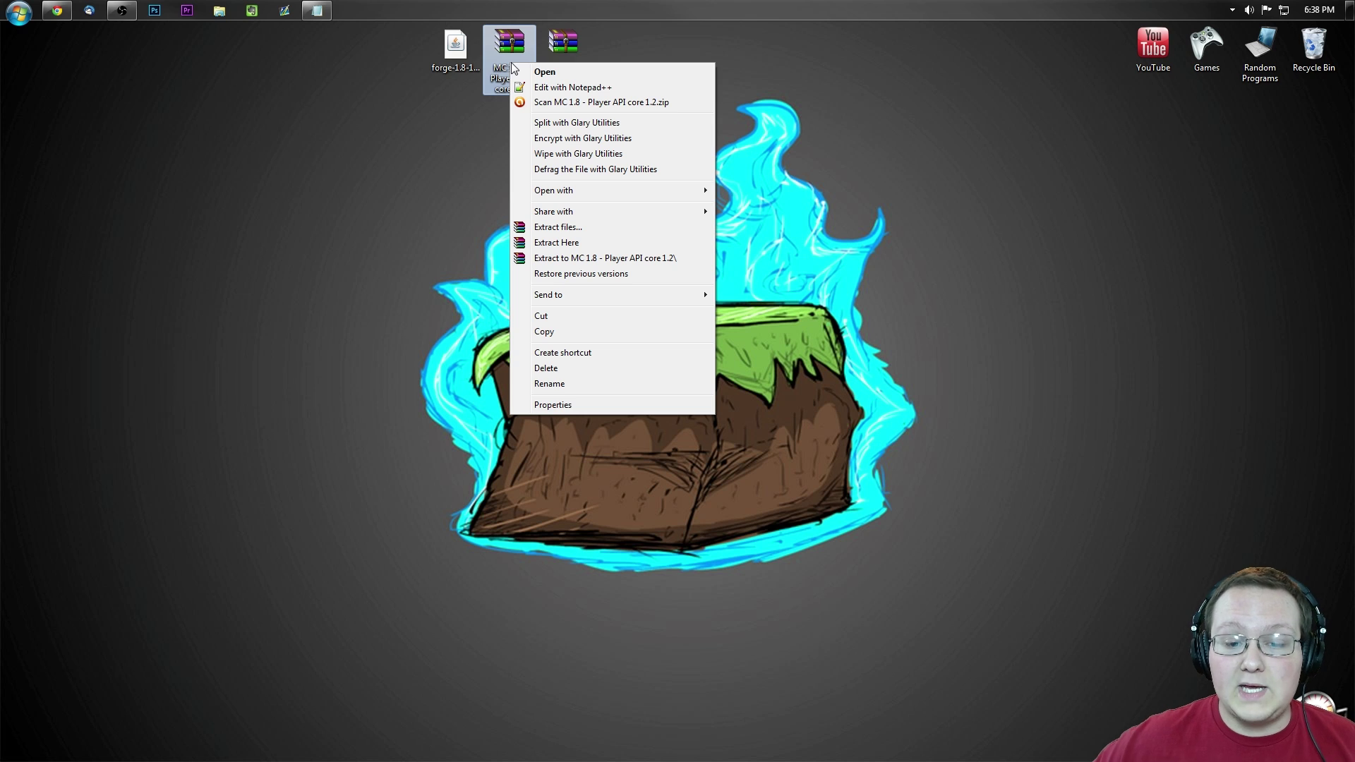
pyautogui.click(564, 242)
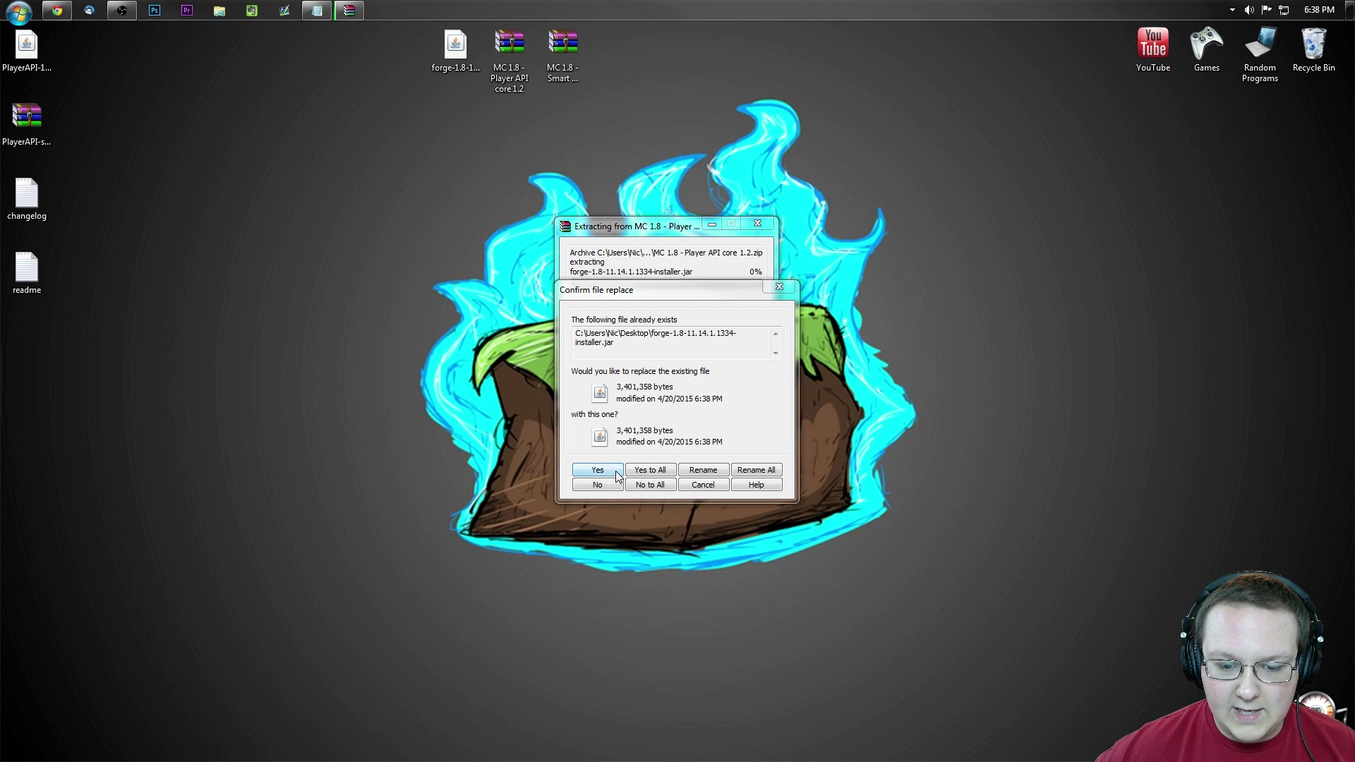
pyautogui.click(597, 485)
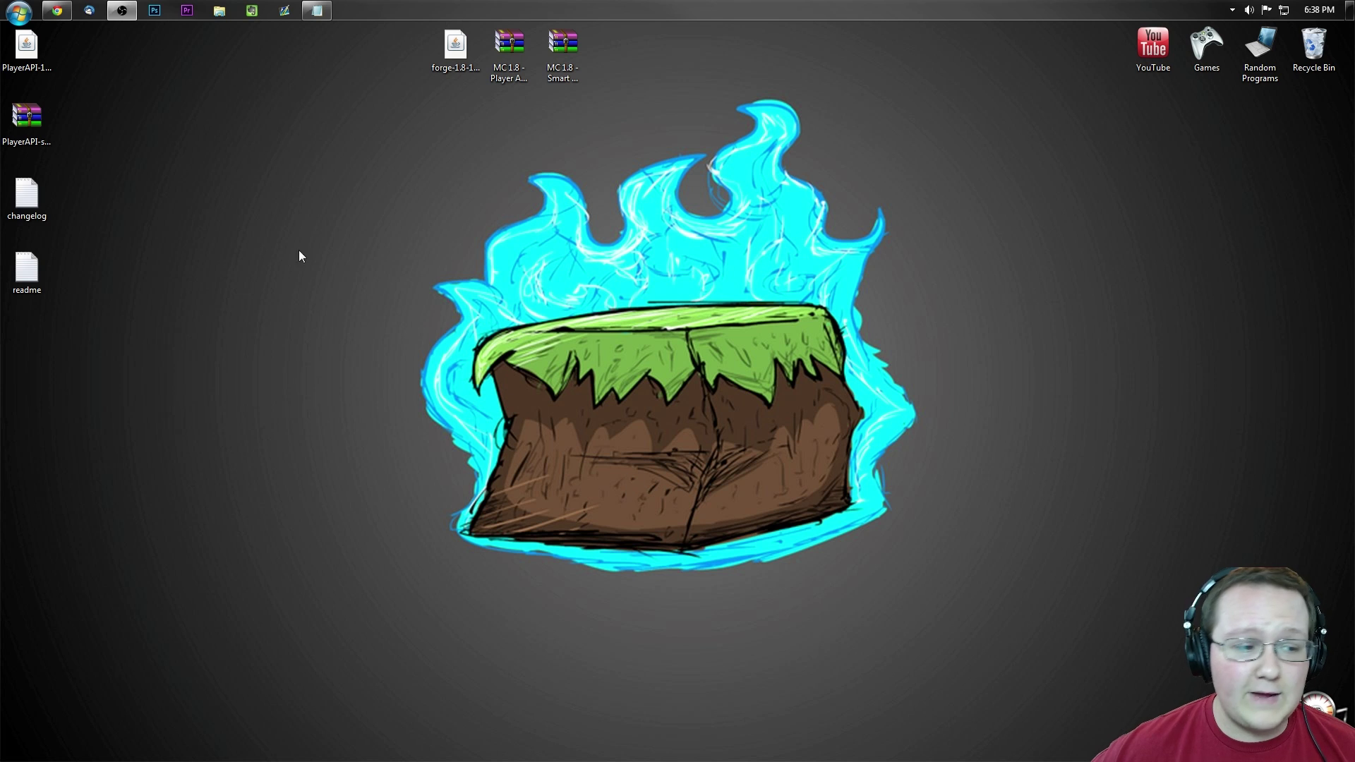
# - Move the extracted changelog, readme and second PlayerAPI archive to the Recycle Bin
pyautogui.moveTo(112, 308); pyautogui.dragTo(17, 283)
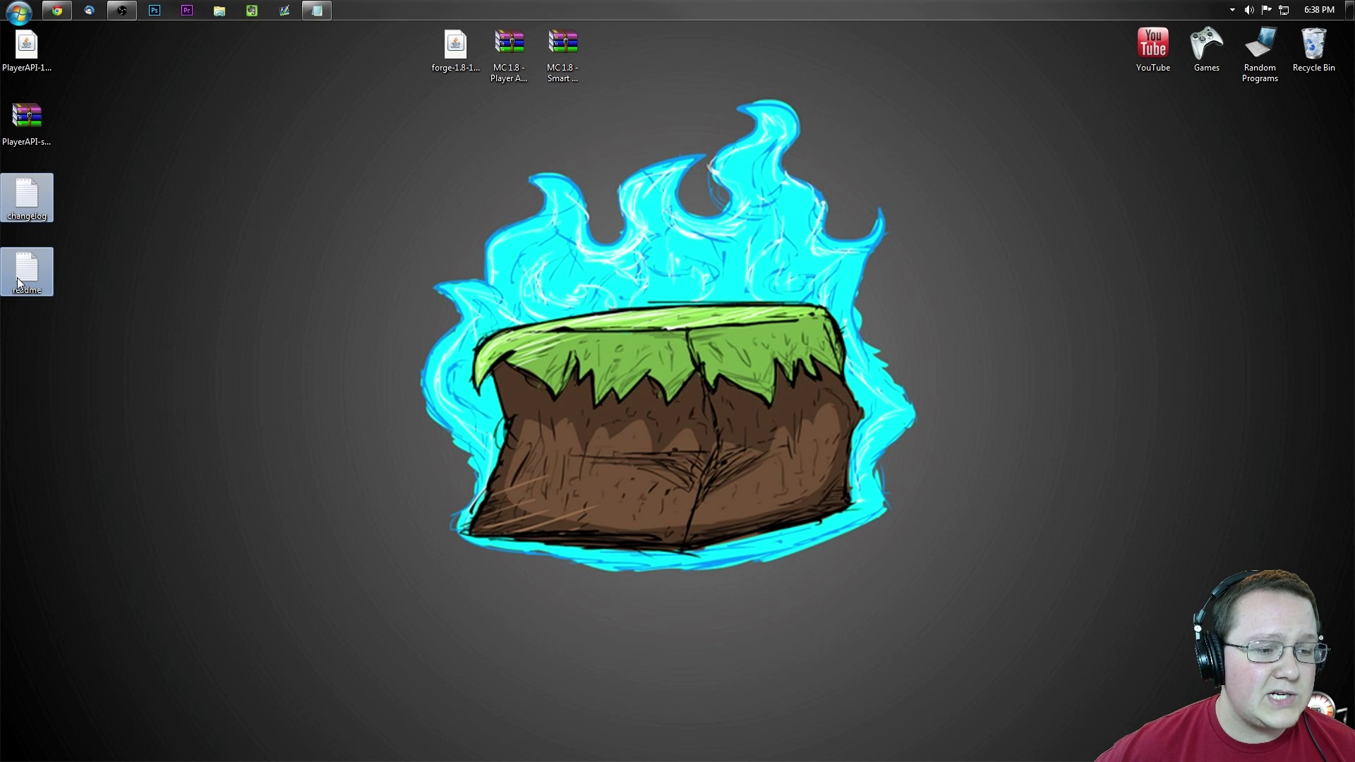
pyautogui.moveTo(2, 93); pyautogui.dragTo(0, 132)
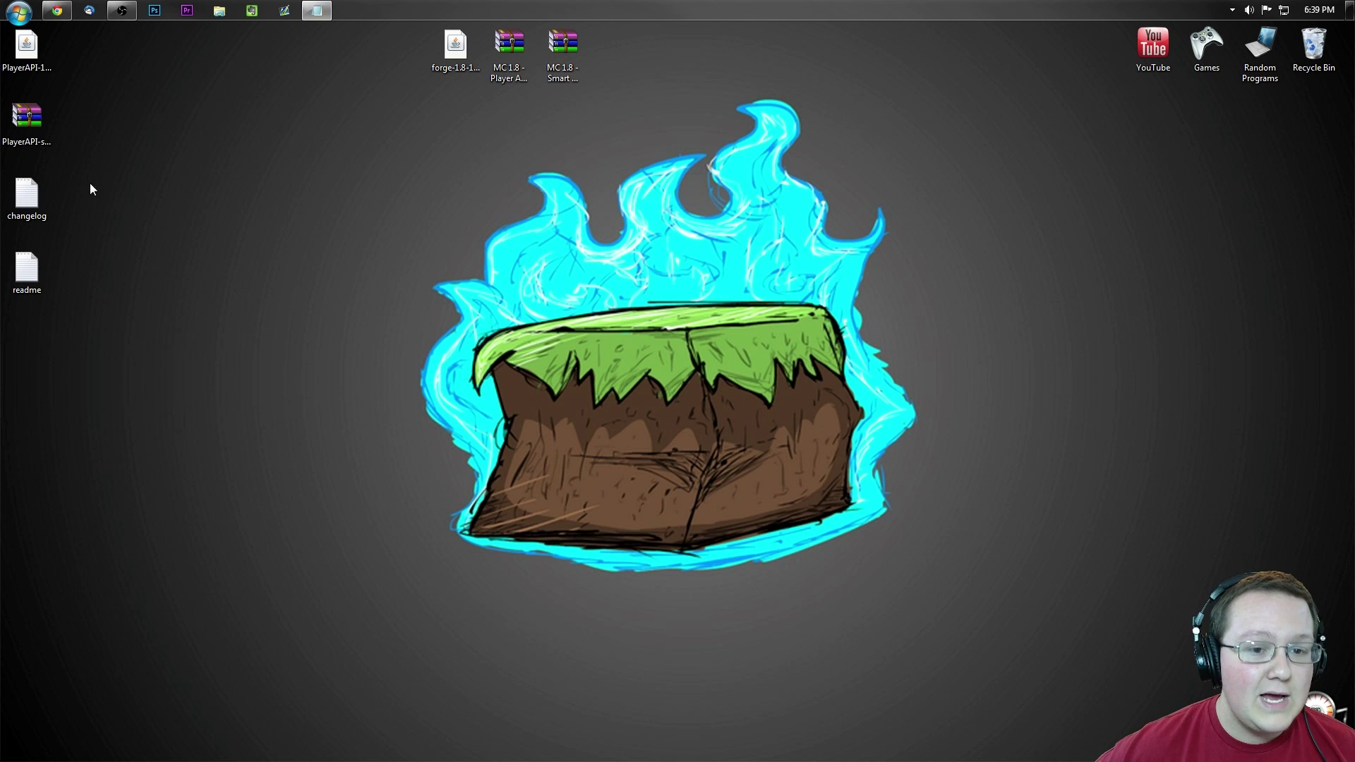
pyautogui.moveTo(78, 300); pyautogui.dragTo(10, 106)
pyautogui.moveTo(27, 195); pyautogui.dragTo(1305, 53)
# - Place the PlayerAPI jar beside the Forge installer and move the original Player API archive to the Recycle Bin
pyautogui.moveTo(27, 46); pyautogui.dragTo(257, 104)
pyautogui.moveTo(399, 54); pyautogui.dragTo(399, 54)
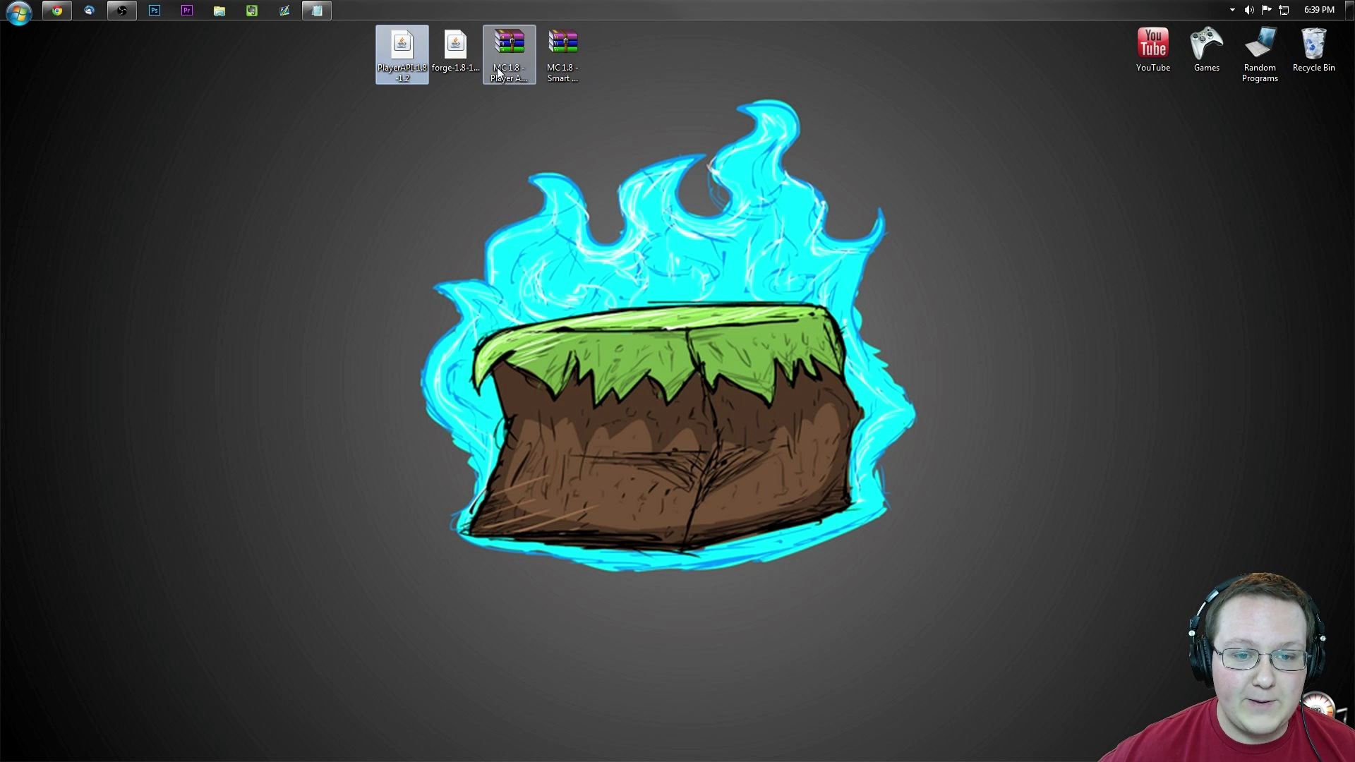
pyautogui.moveTo(497, 66); pyautogui.dragTo(1298, 53)
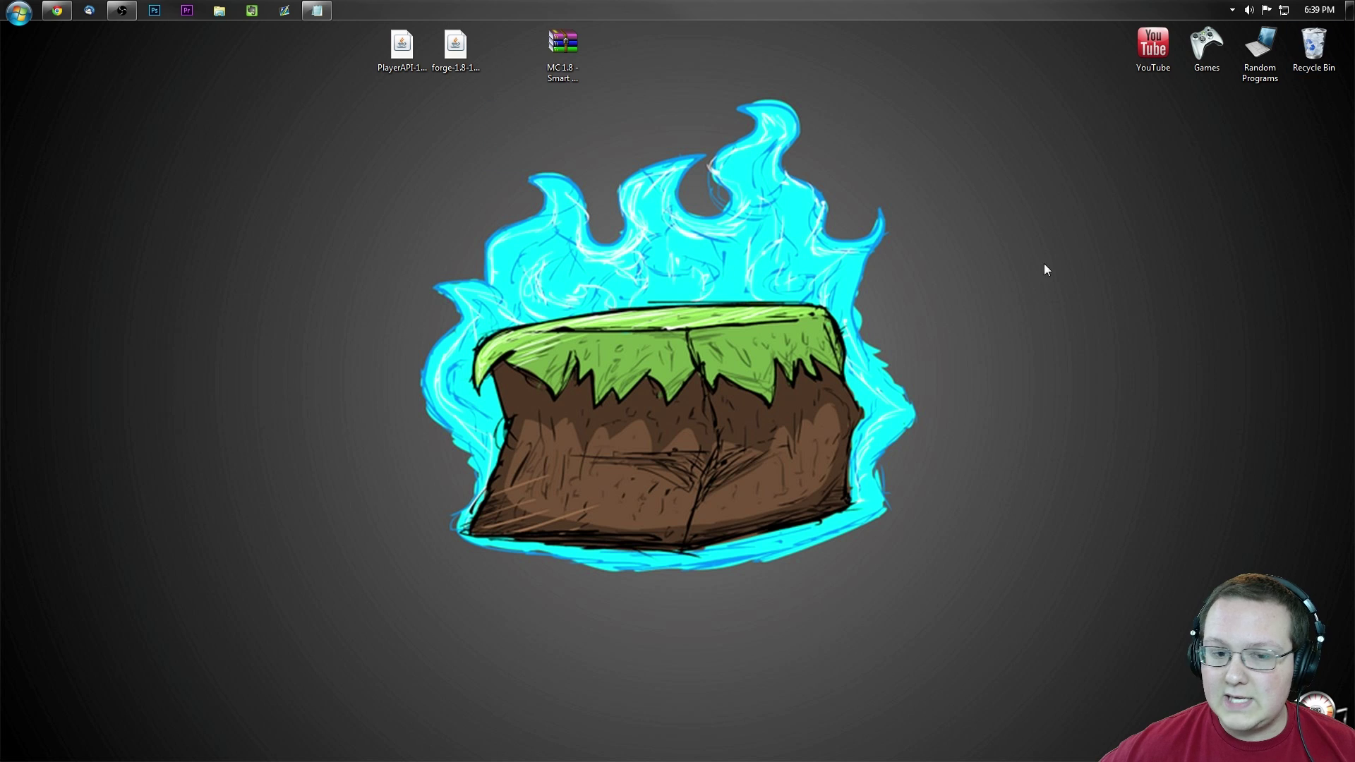
# - Extract the MC 1.8 - Smart Moving 16.0.1 archive into its own folder and place that folder below the desktop file row
pyautogui.click(585, 86)
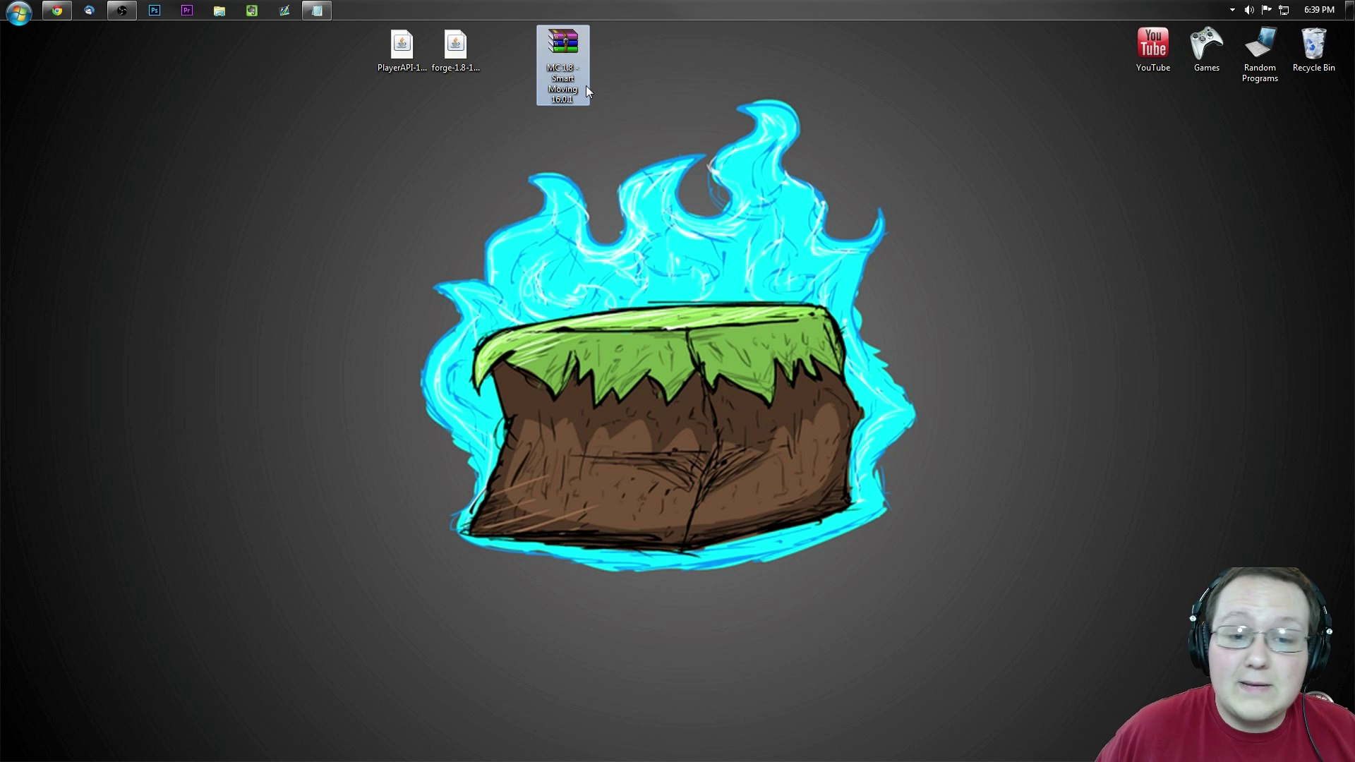
pyautogui.rightClick(562, 57)
pyautogui.click(620, 221)
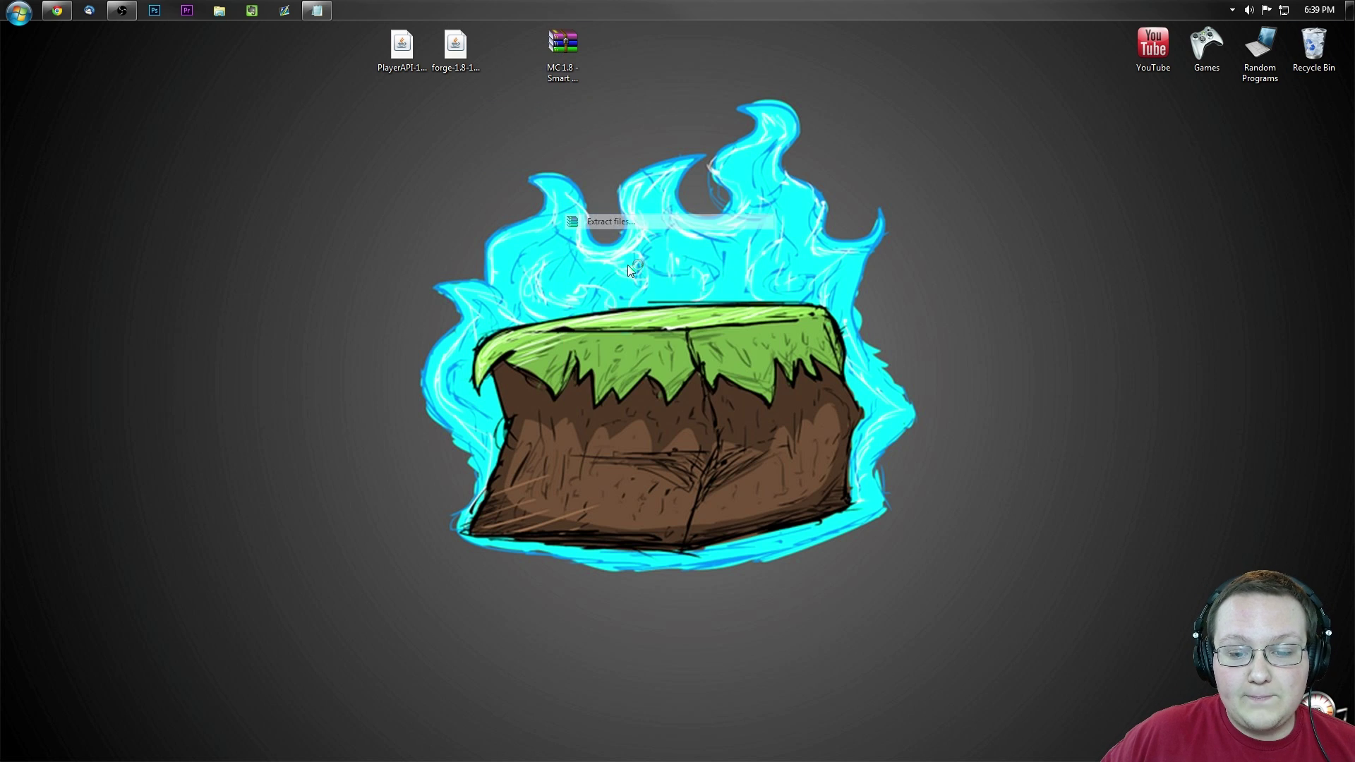
pyautogui.click(726, 542)
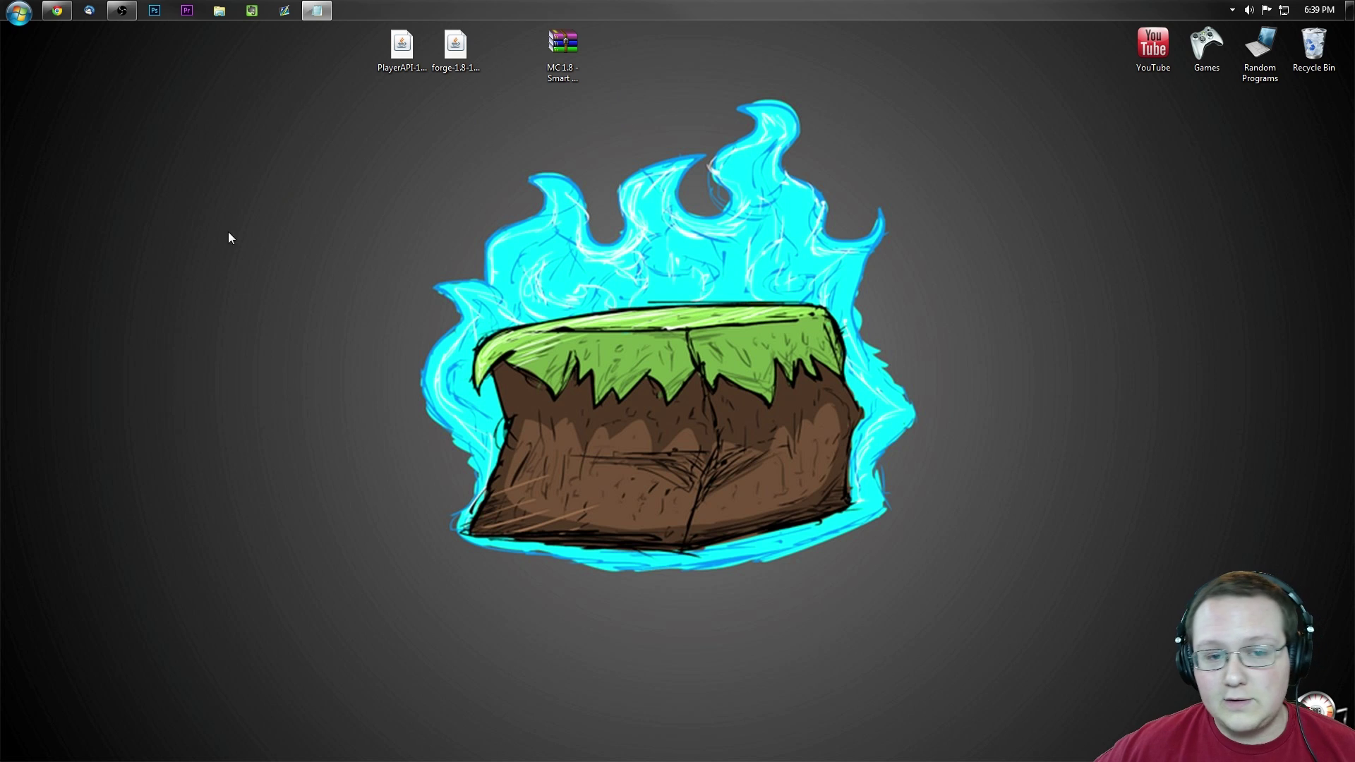
pyautogui.moveTo(26, 45); pyautogui.dragTo(434, 136)
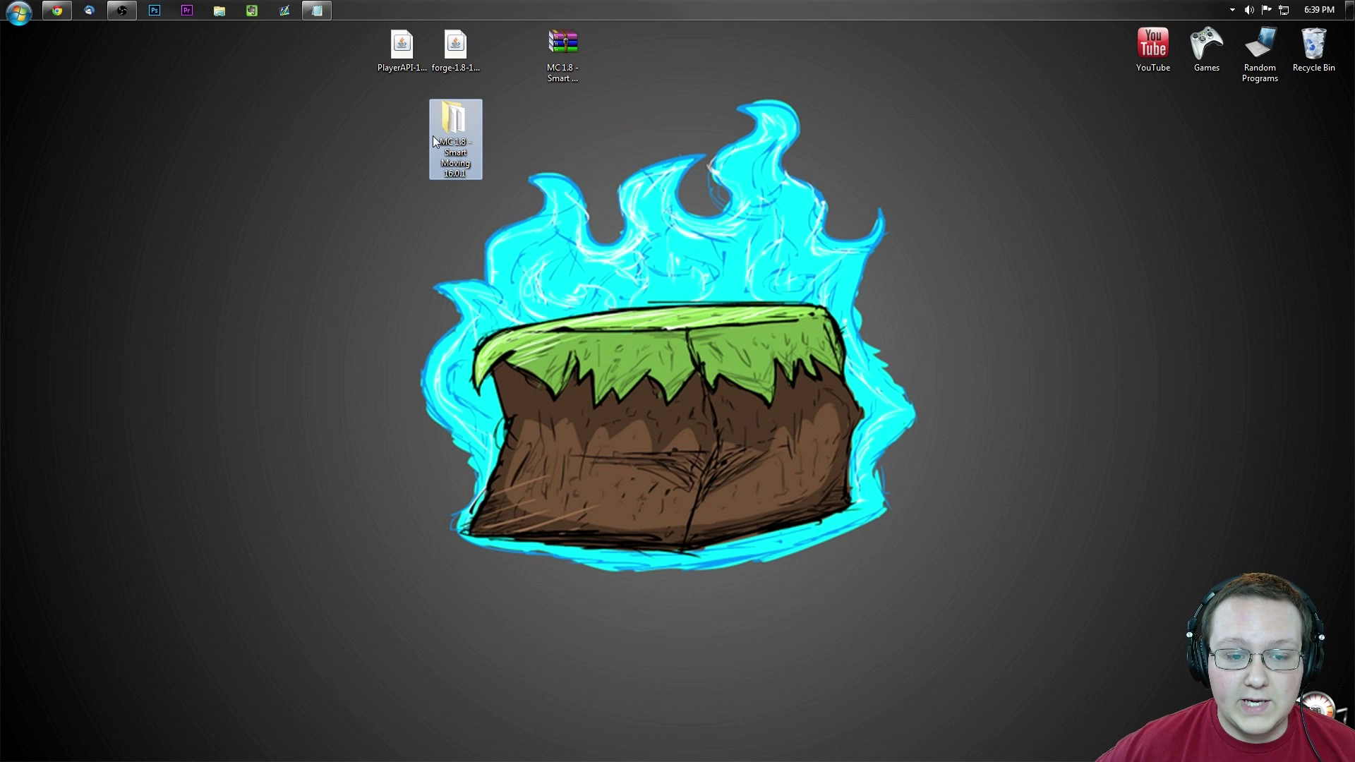
# - Move the SmartCore, SmartMoving and SmartRender jars out of the extracted Smart Moving folder onto the desktop and close the folder
pyautogui.doubleClick(433, 137)
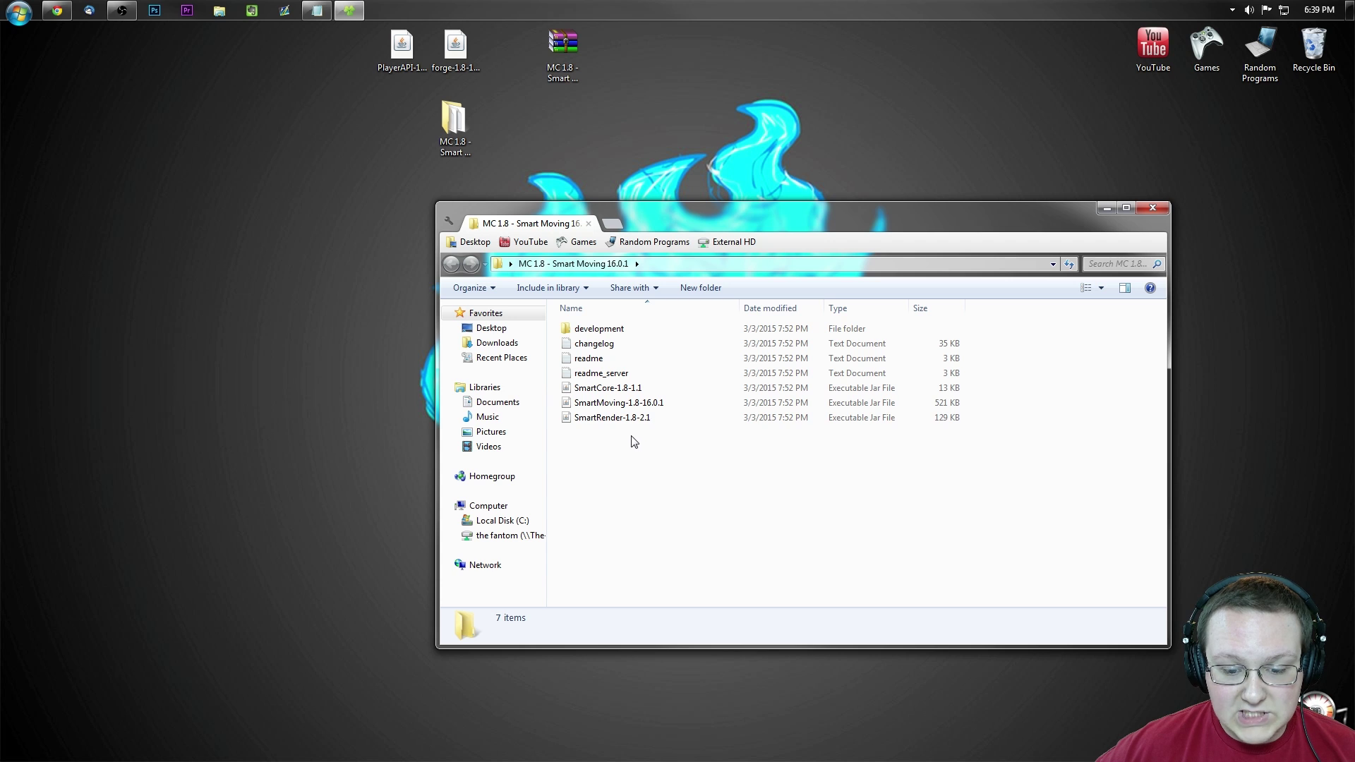
pyautogui.click(607, 388)
pyautogui.click(618, 402)
pyautogui.moveTo(612, 443); pyautogui.dragTo(385, 206)
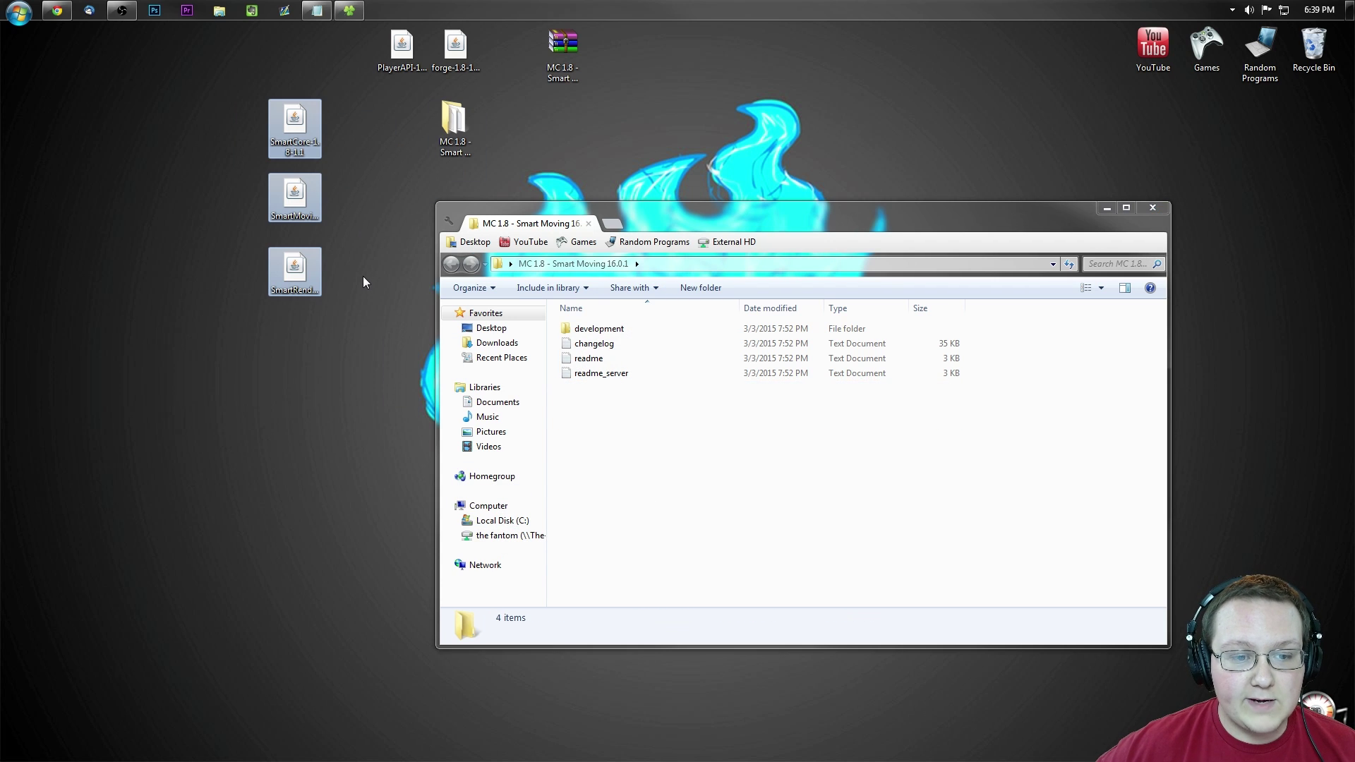
pyautogui.click(1185, 223)
pyautogui.click(1152, 207)
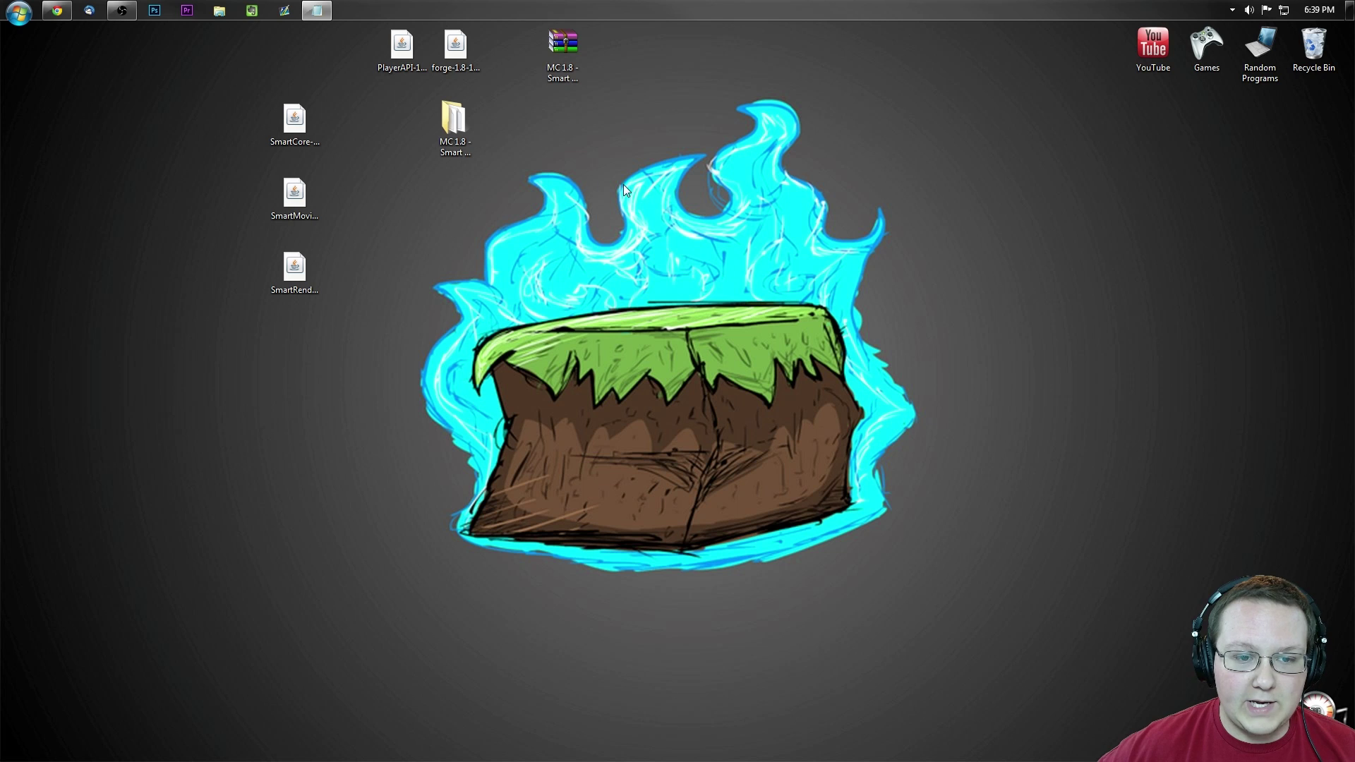
# - Move the Smart Moving archive and its extracted folder to the Recycle Bin
pyautogui.click(563, 45)
pyautogui.moveTo(562, 45); pyautogui.dragTo(1313, 51)
pyautogui.keyDown('ctrl'); pyautogui.click(452, 124); pyautogui.keyUp('ctrl')
# - Line up the three Smart jars below the PlayerAPI jar and set the Forge installer apart from them
pyautogui.moveTo(408, 378); pyautogui.dragTo(391, 103)
pyautogui.moveTo(481, 60); pyautogui.dragTo(485, 65)
pyautogui.moveTo(707, 60); pyautogui.dragTo(706, 64)
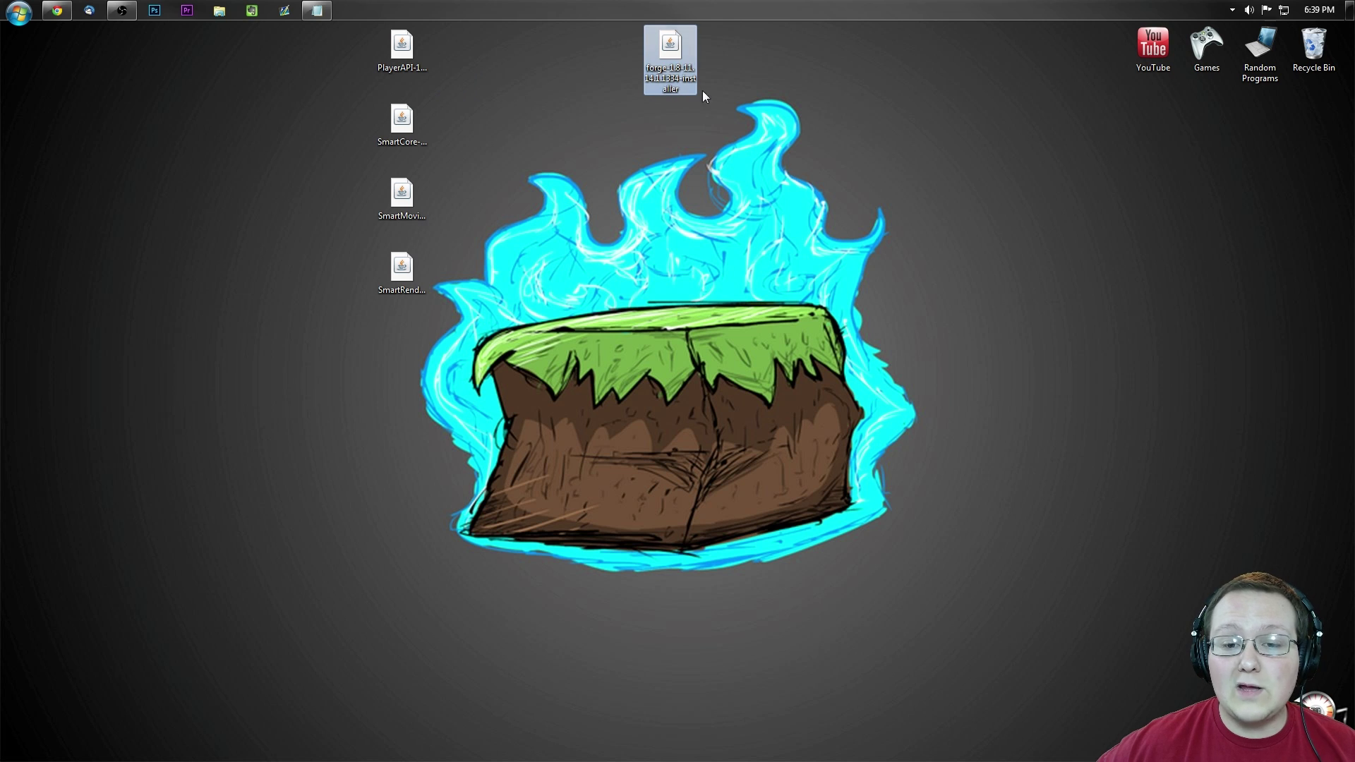
# - Run the Forge installer with Java(TM) Platform SE binary and install the client into the .minecraft folder
pyautogui.rightClick(668, 75)
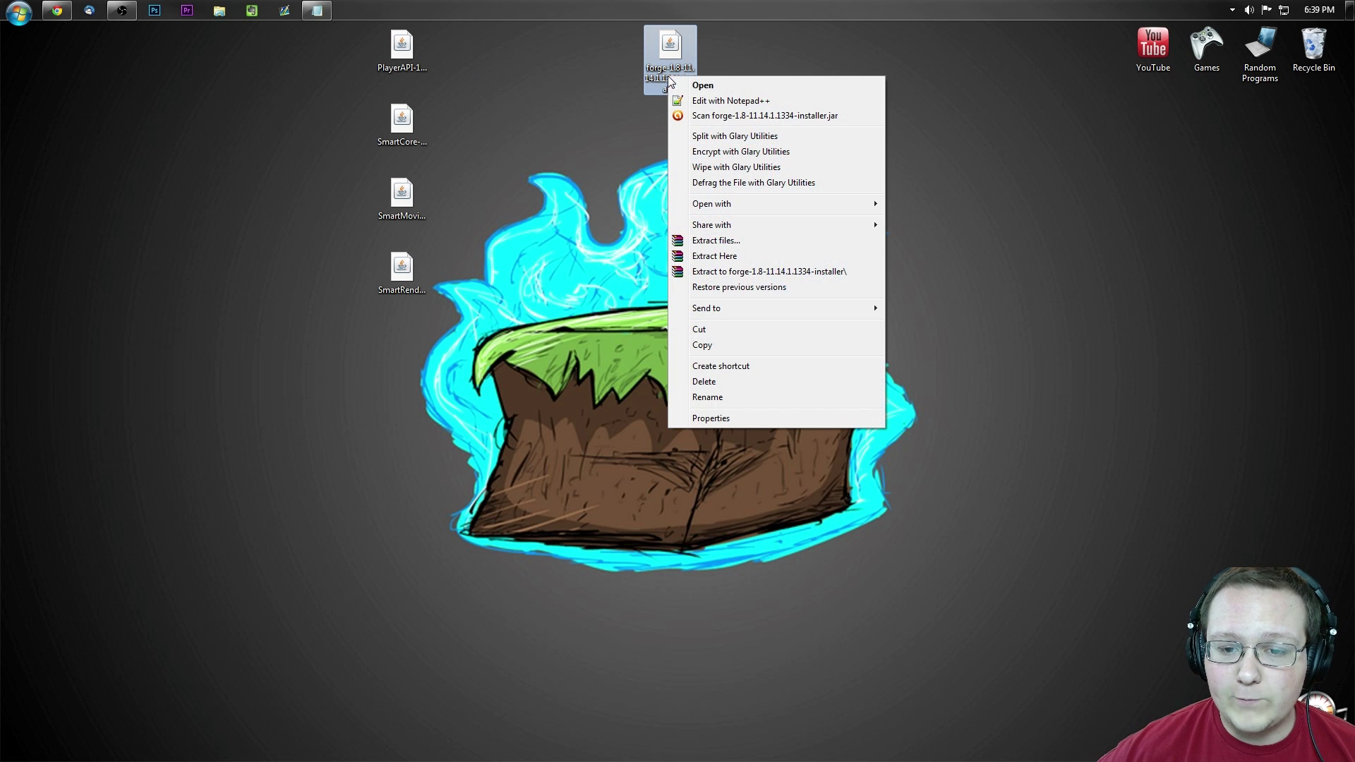
pyautogui.moveTo(726, 208)
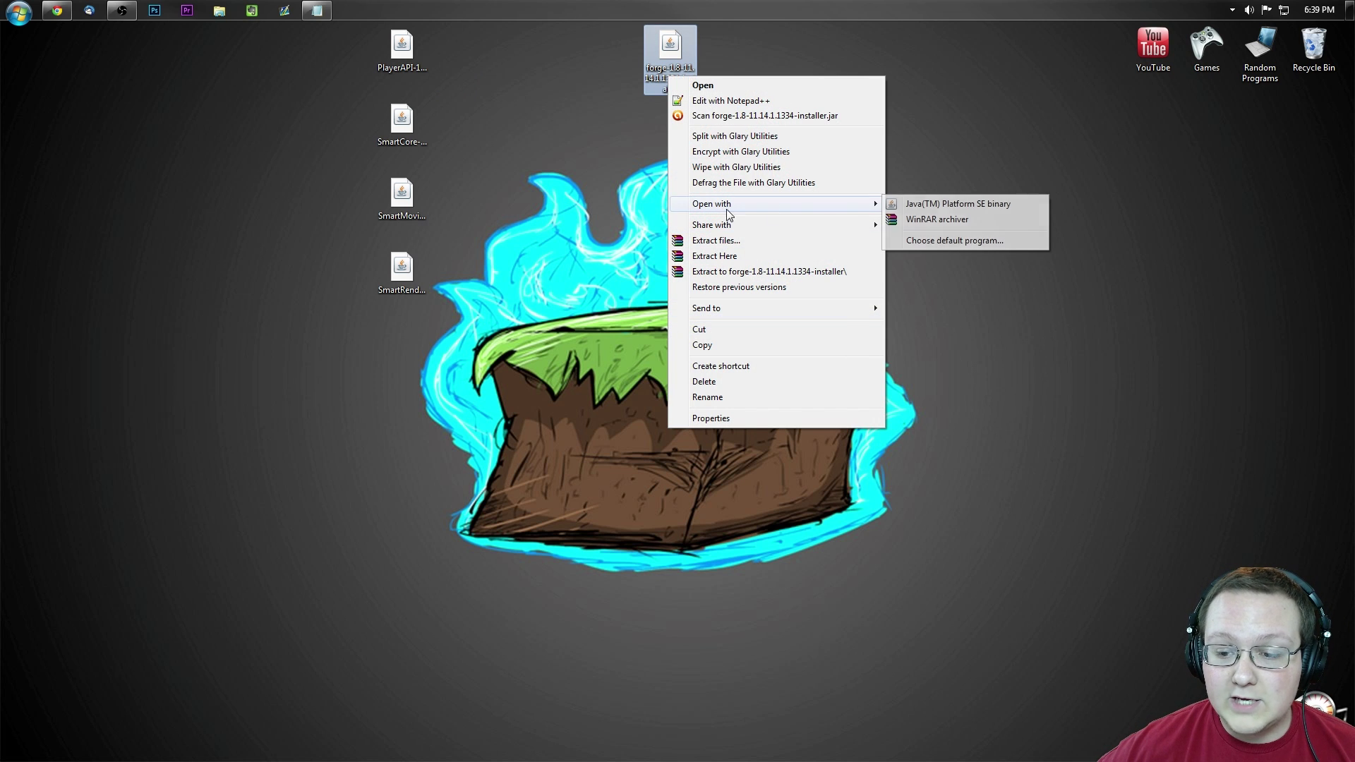
pyautogui.click(911, 203)
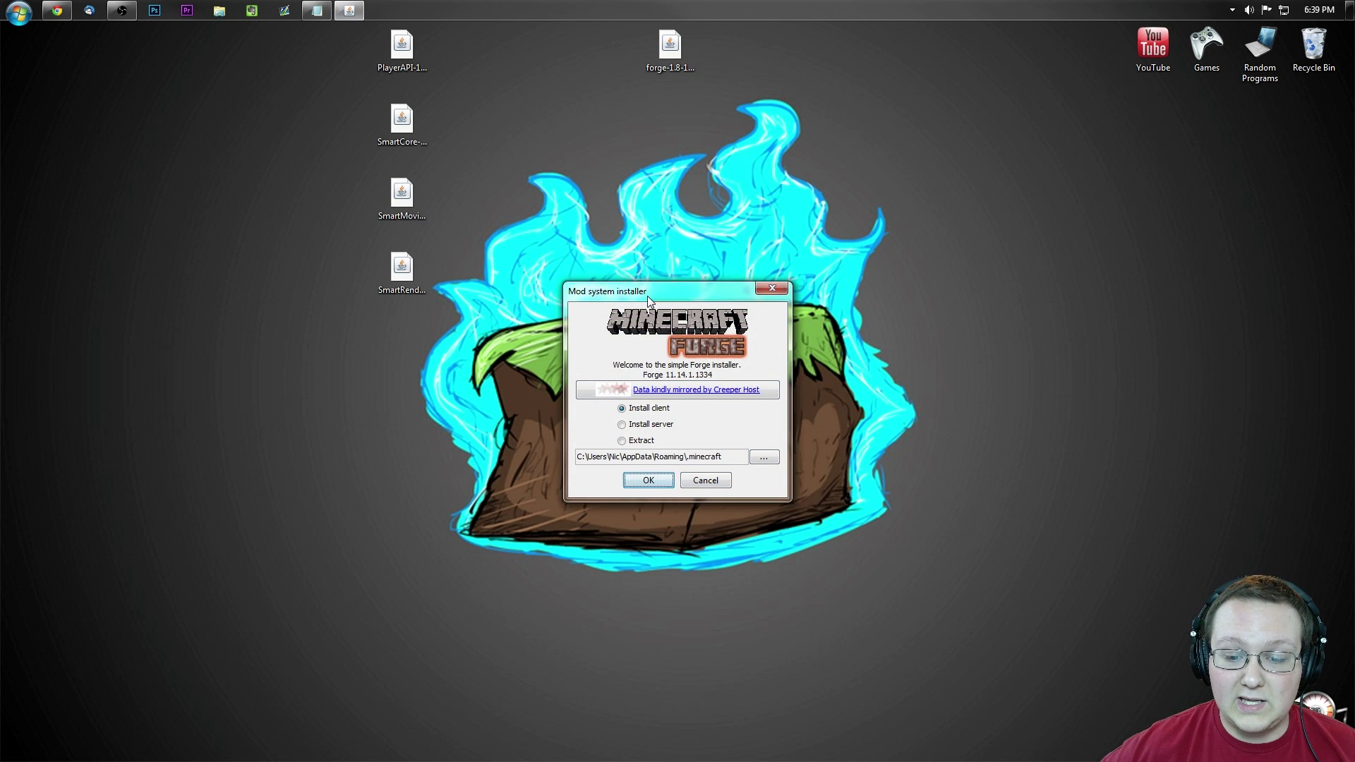
pyautogui.moveTo(649, 300); pyautogui.dragTo(660, 138)
pyautogui.click(659, 318)
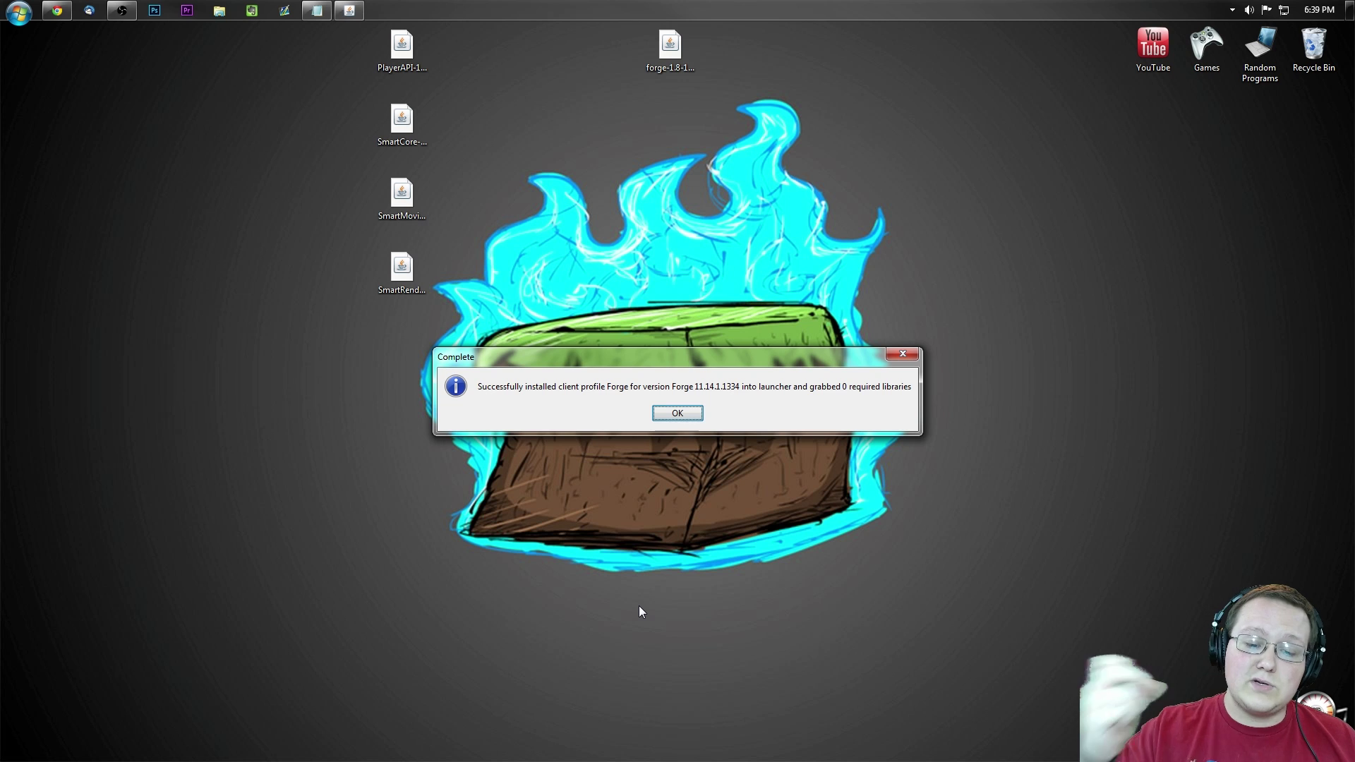
pyautogui.click(677, 414)
# - Move the Forge installer to the Recycle Bin, keeping only the four mod jars on the desktop
pyautogui.click(679, 67)
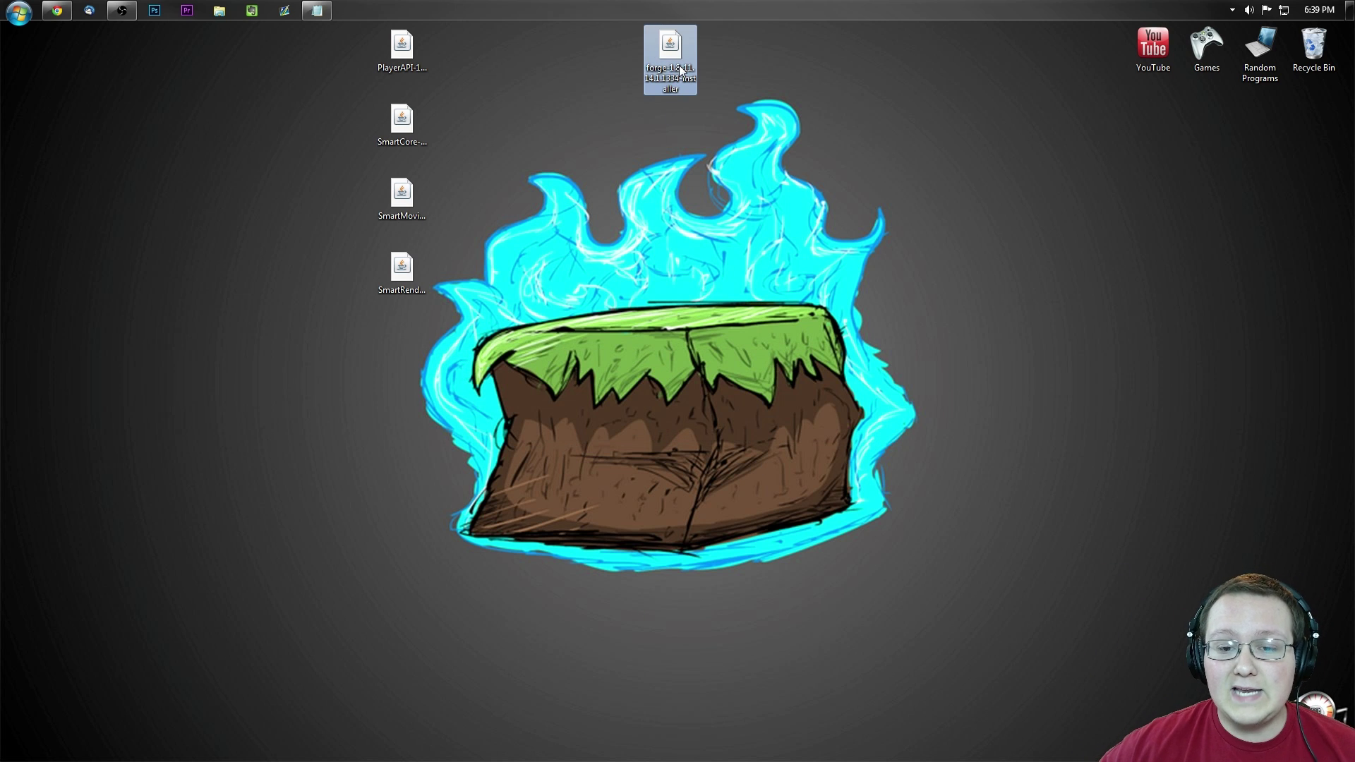
pyautogui.moveTo(677, 67); pyautogui.dragTo(1313, 49)
pyautogui.moveTo(456, 369); pyautogui.dragTo(389, 48)
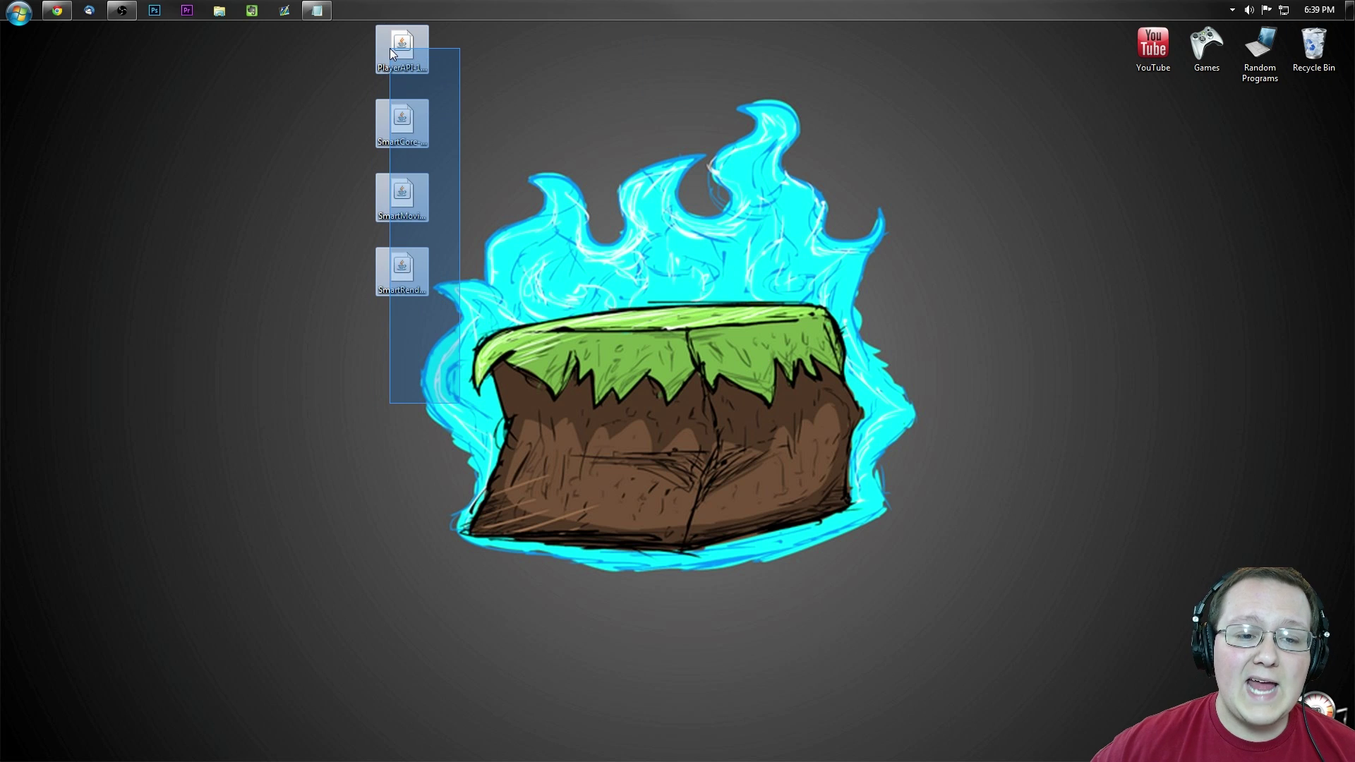
pyautogui.click(573, 213)
# - Open the %appdata% location through the Run dialog and enter the .minecraft folder
pyautogui.press('super+r')
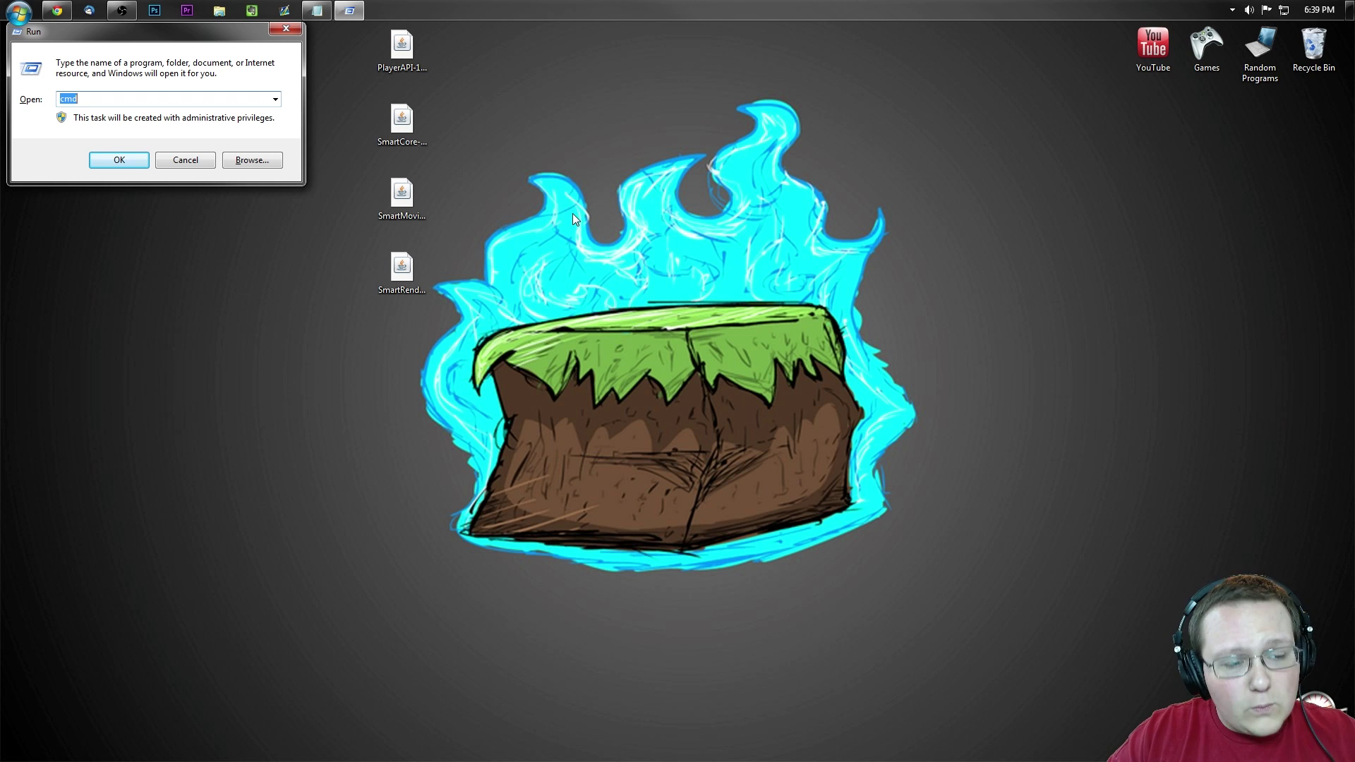
pyautogui.write('%a')
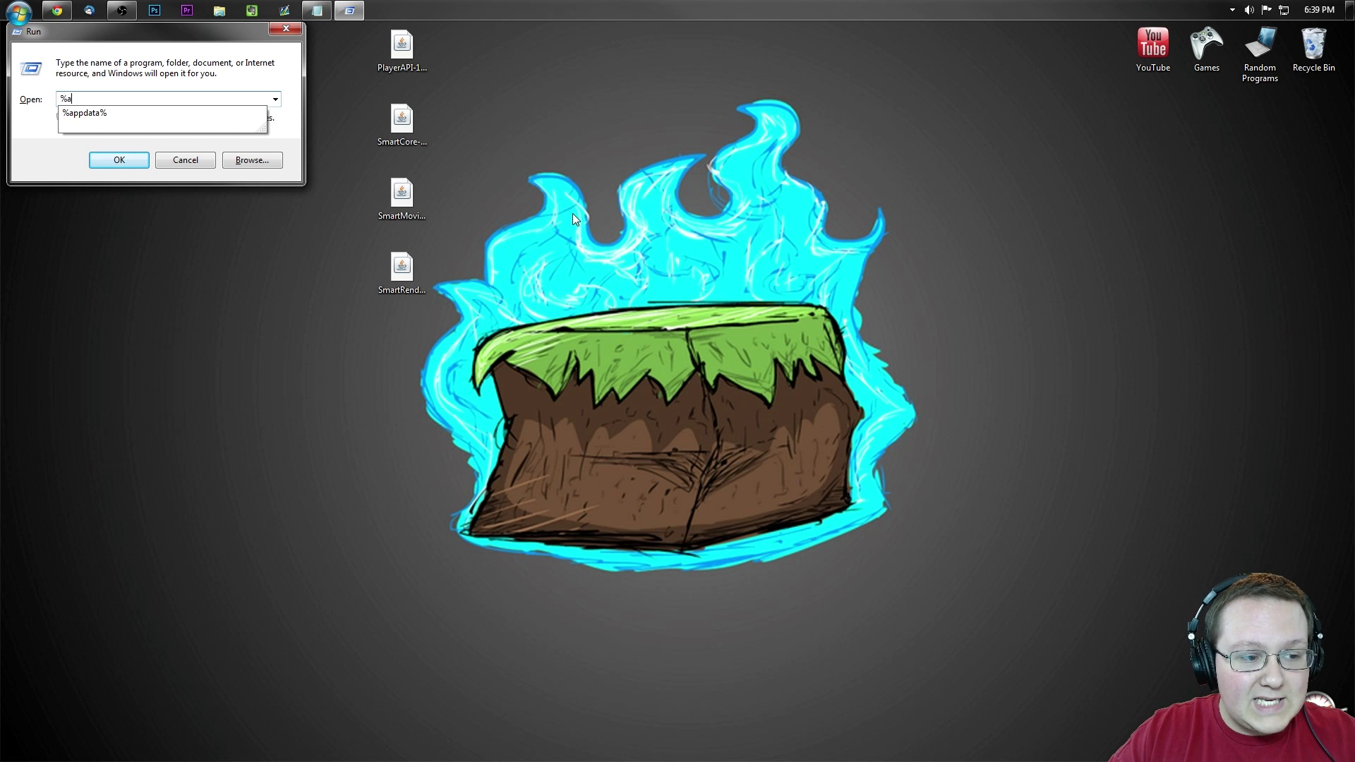
pyautogui.write('ppdata%')
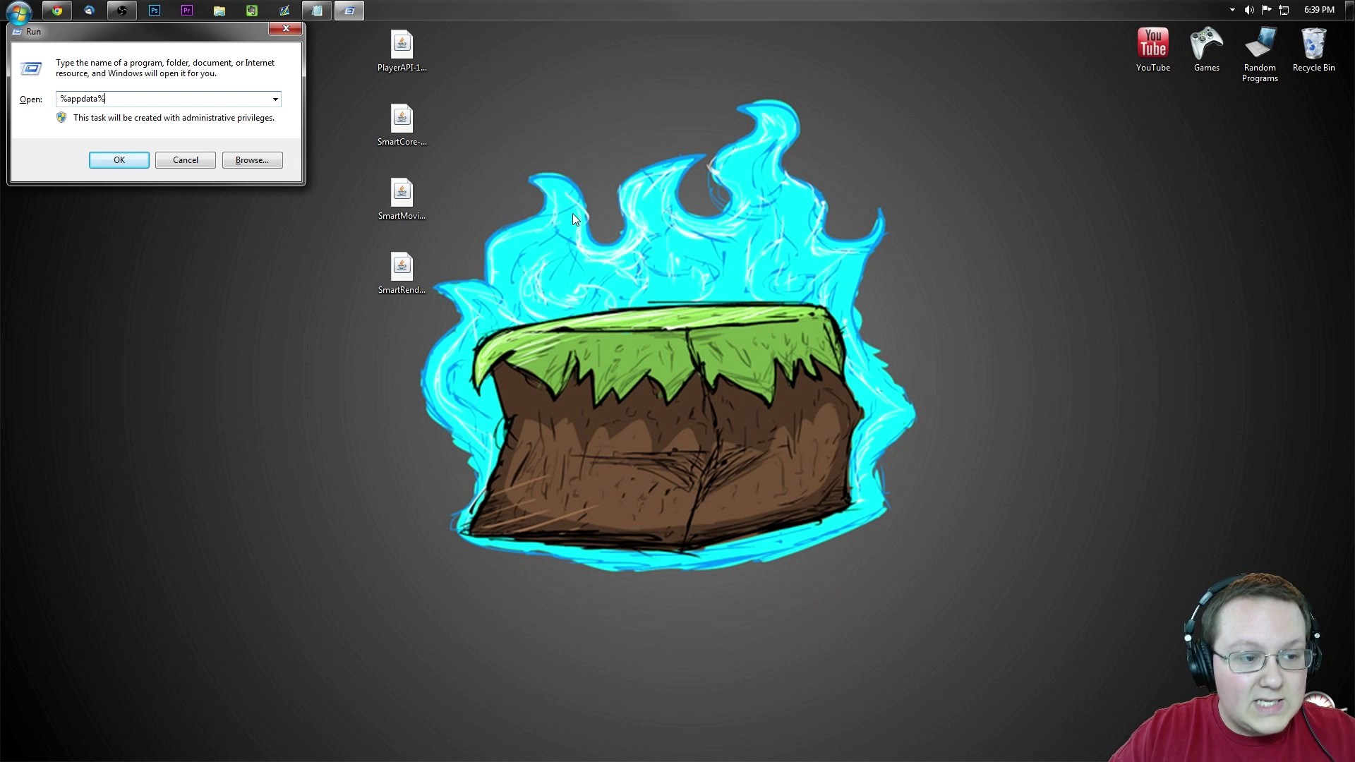
pyautogui.press('Return')
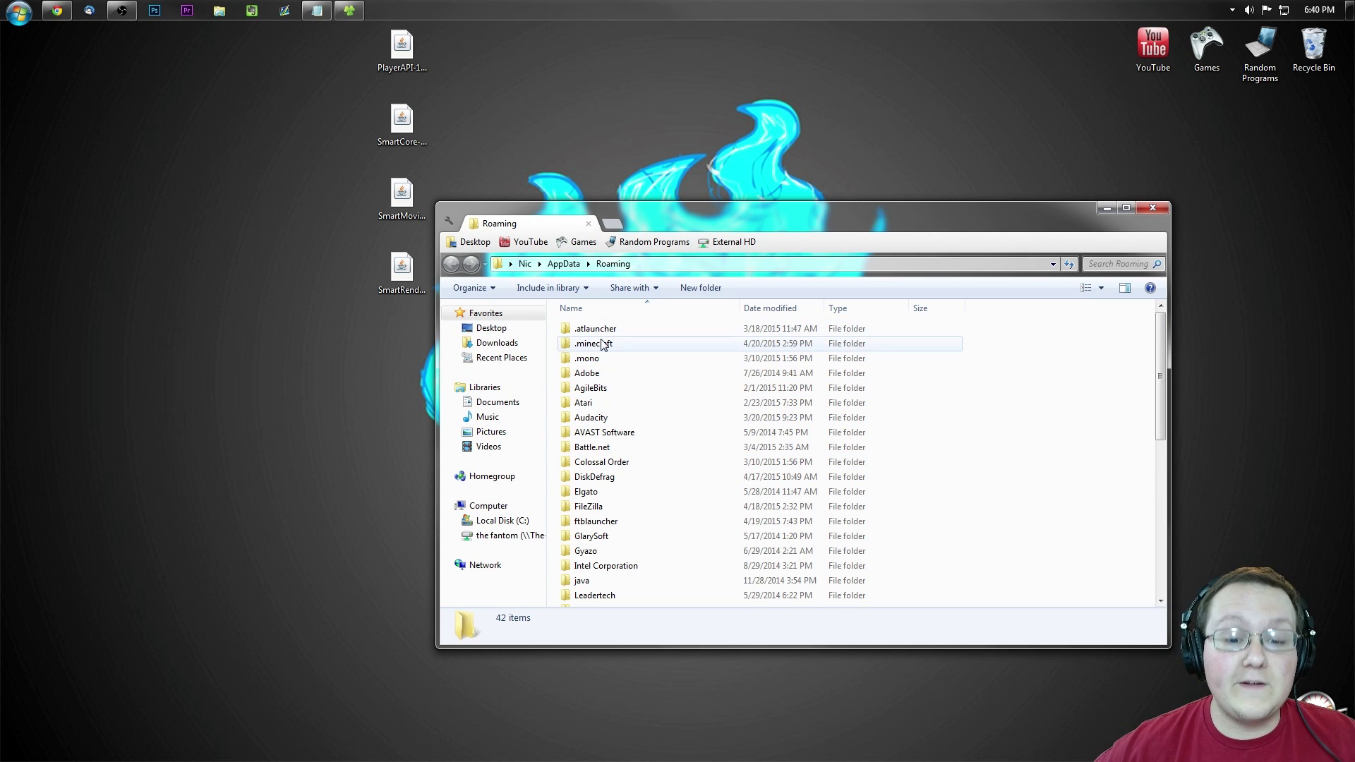
pyautogui.doubleClick(596, 345)
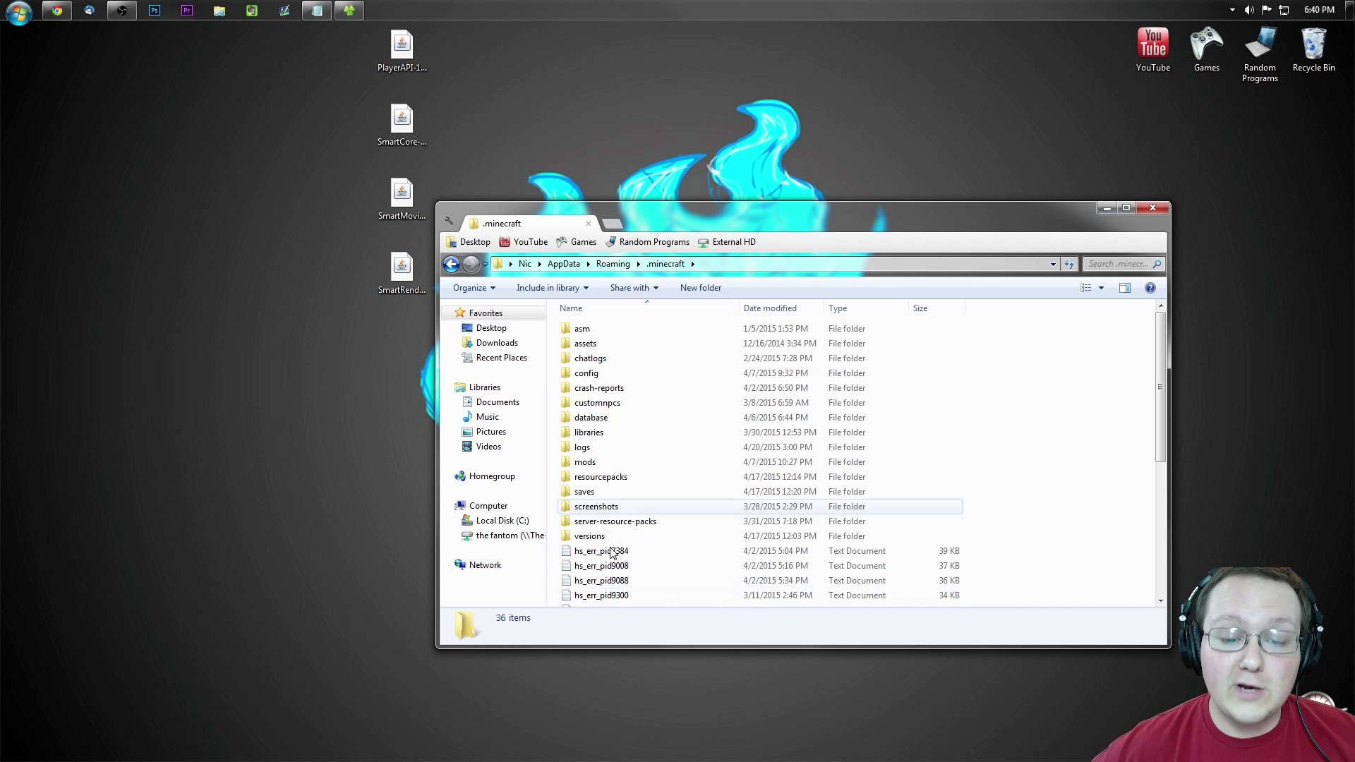
# - Delete the existing mods folder from .minecraft and create a new empty folder named mods in its place
pyautogui.moveTo(585, 462); pyautogui.dragTo(1306, 43)
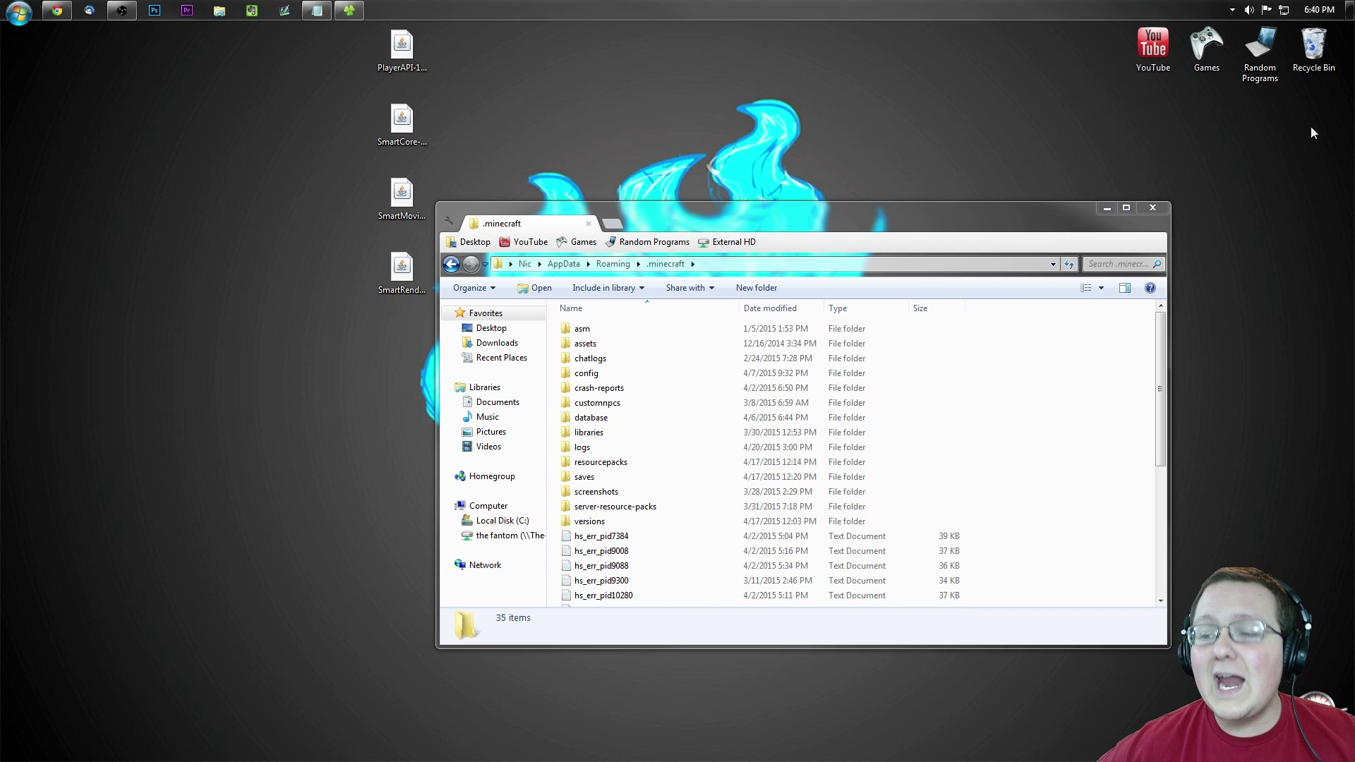
pyautogui.rightClick(1032, 358)
pyautogui.moveTo(1086, 527)
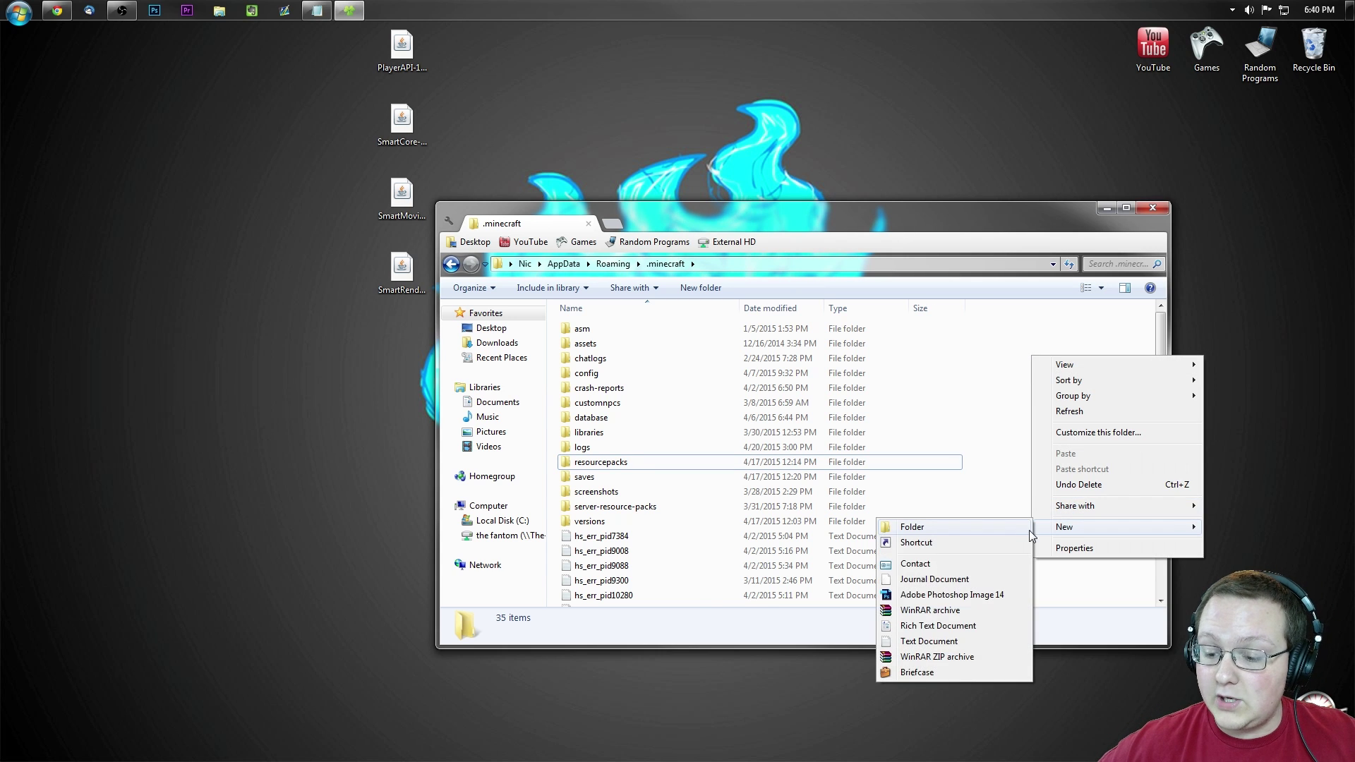
pyautogui.click(1027, 529)
pyautogui.write('mods')
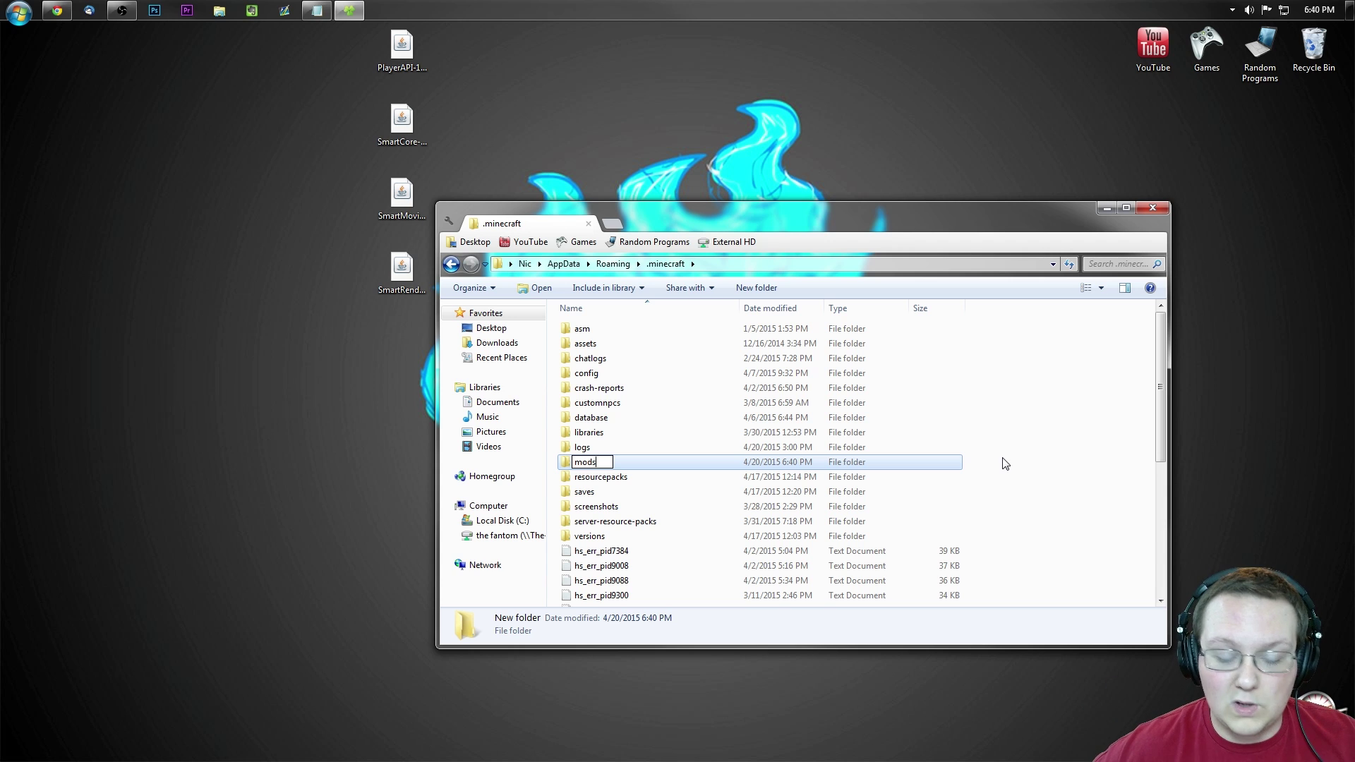
pyautogui.hotkey('ctrl', 'a')
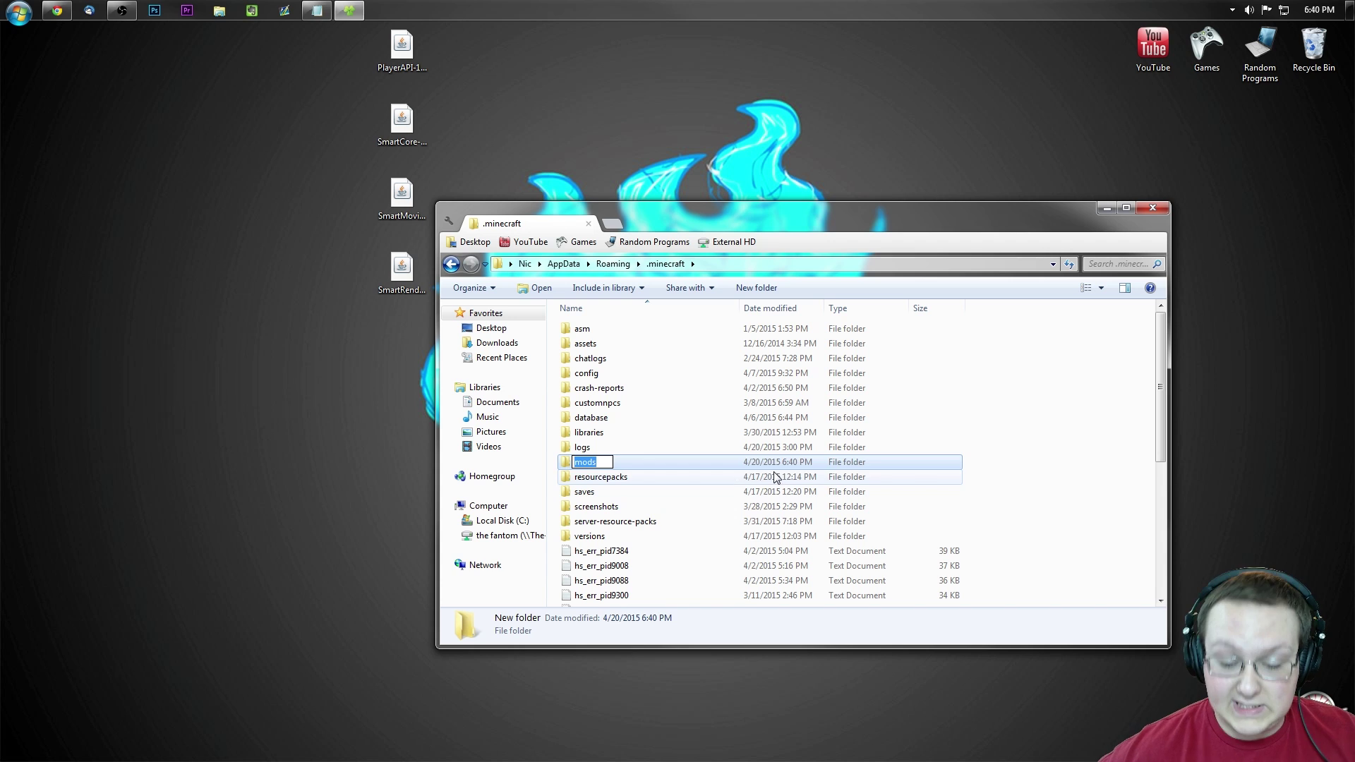
pyautogui.click(776, 478)
pyautogui.click(692, 464)
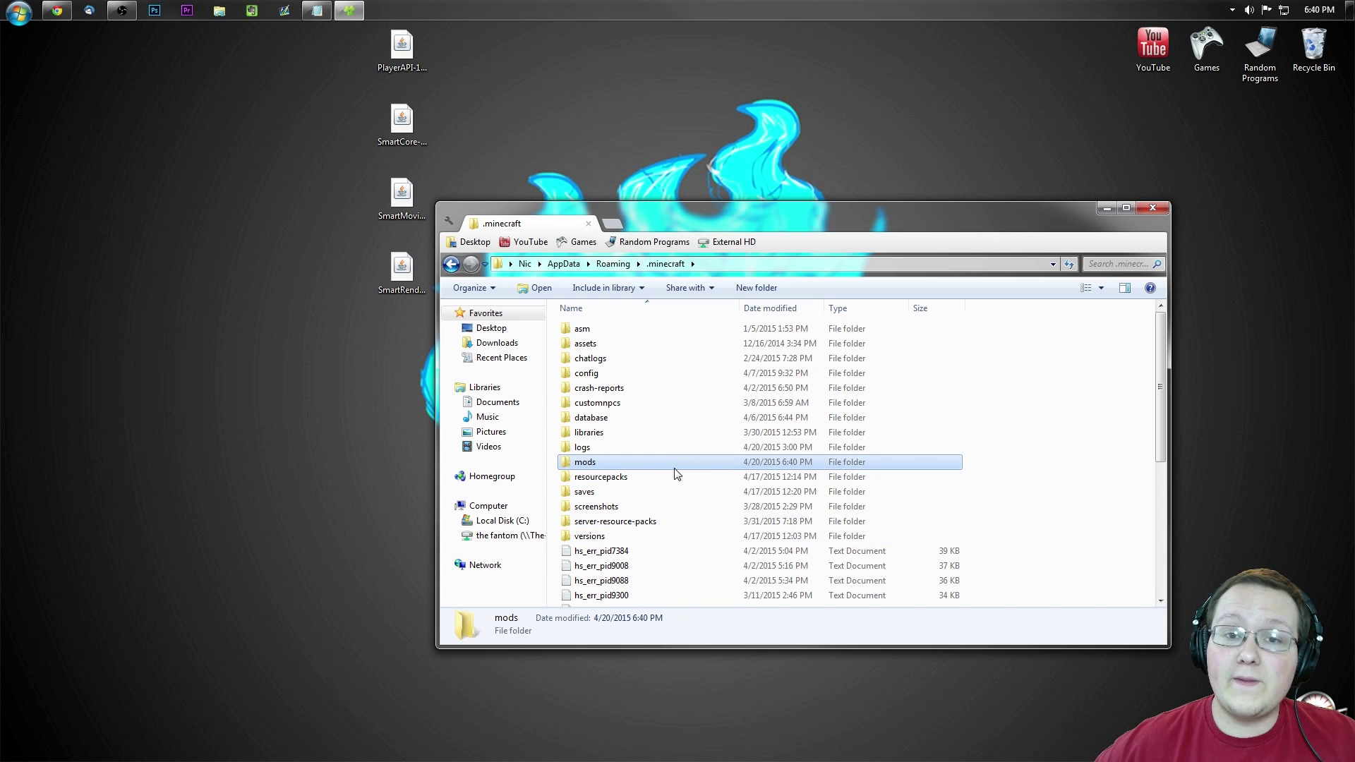
# - Move the PlayerAPI, SmartCore, SmartMoving and SmartRender jars from the desktop into the new mods folder and close its window
pyautogui.doubleClick(662, 466)
pyautogui.moveTo(388, 410); pyautogui.dragTo(828, 376)
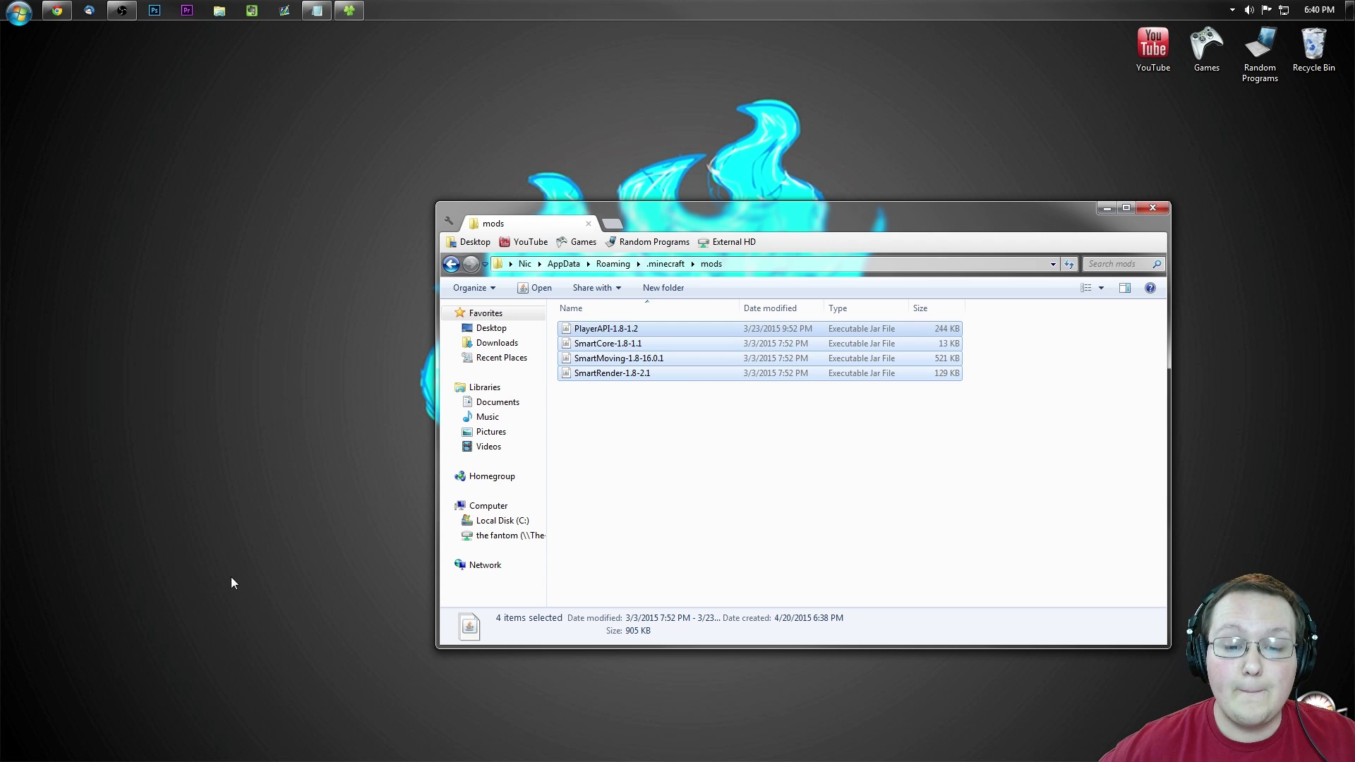
pyautogui.click(1153, 208)
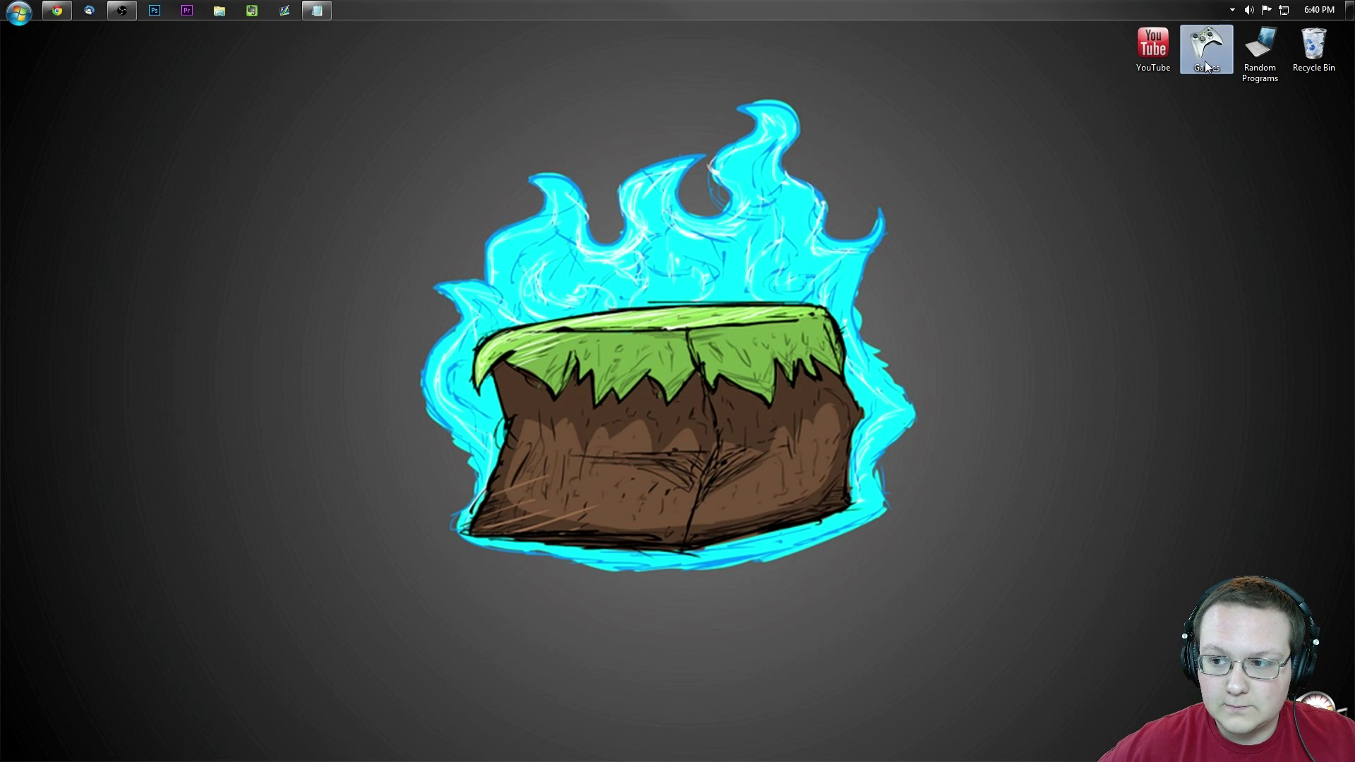
# - Start the Minecraft launcher from the Minecraft folder inside Games, close the folder window and move the launcher higher on the desktop
pyautogui.doubleClick(1216, 53)
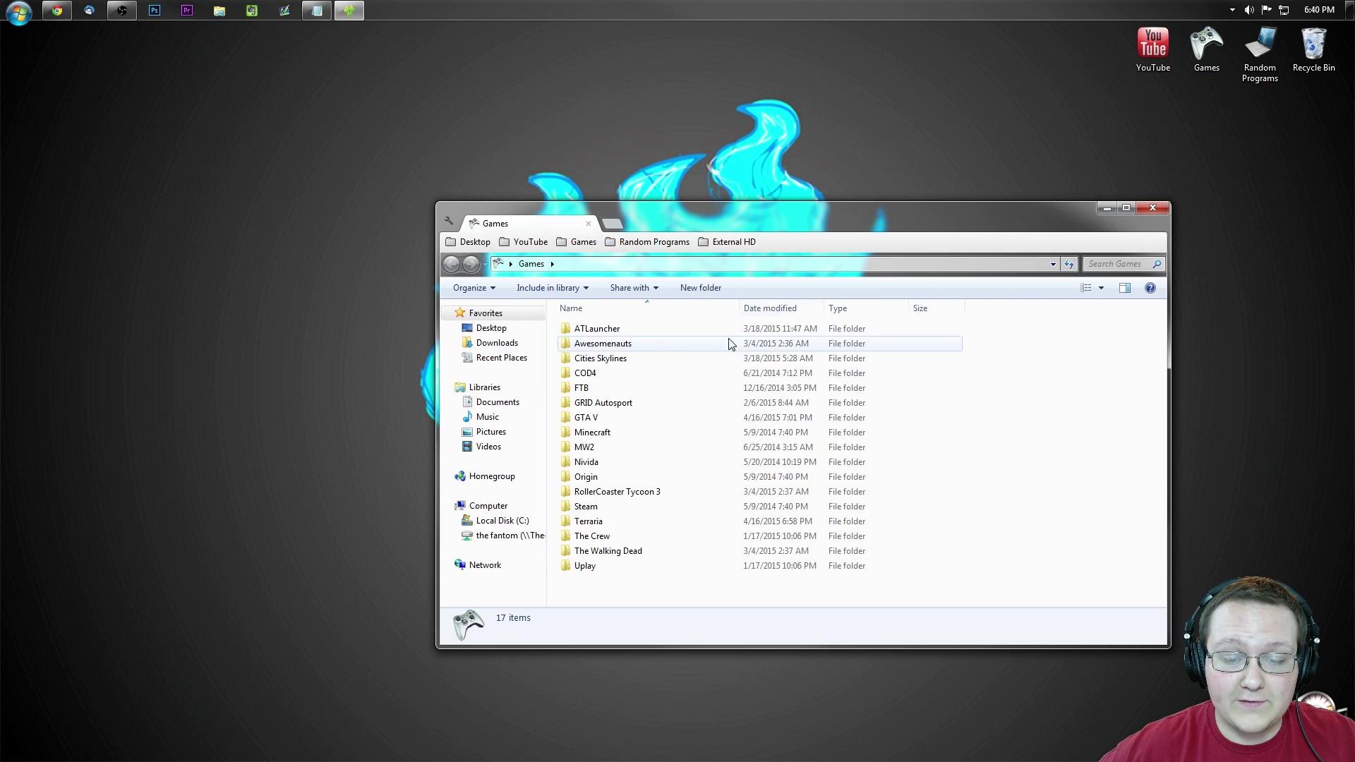
pyautogui.doubleClick(604, 439)
pyautogui.doubleClick(600, 331)
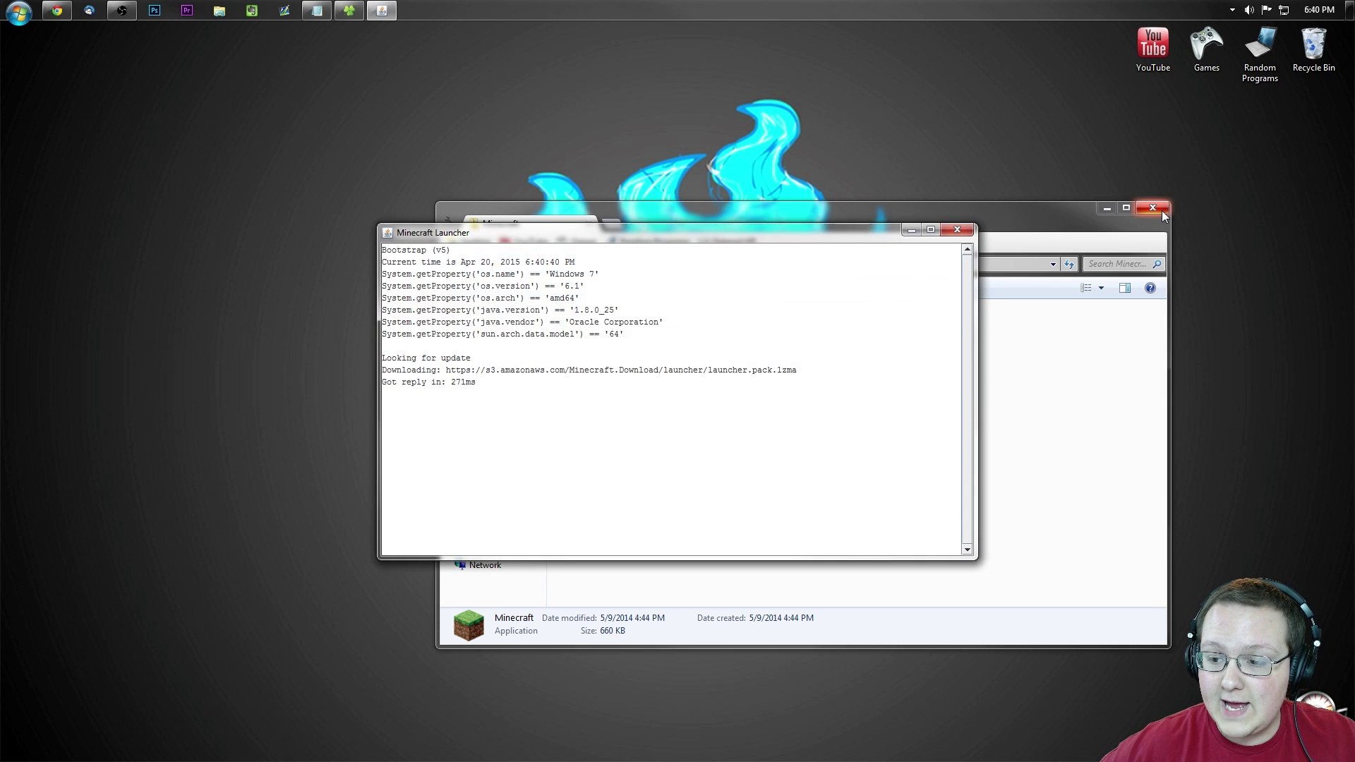
pyautogui.click(1156, 208)
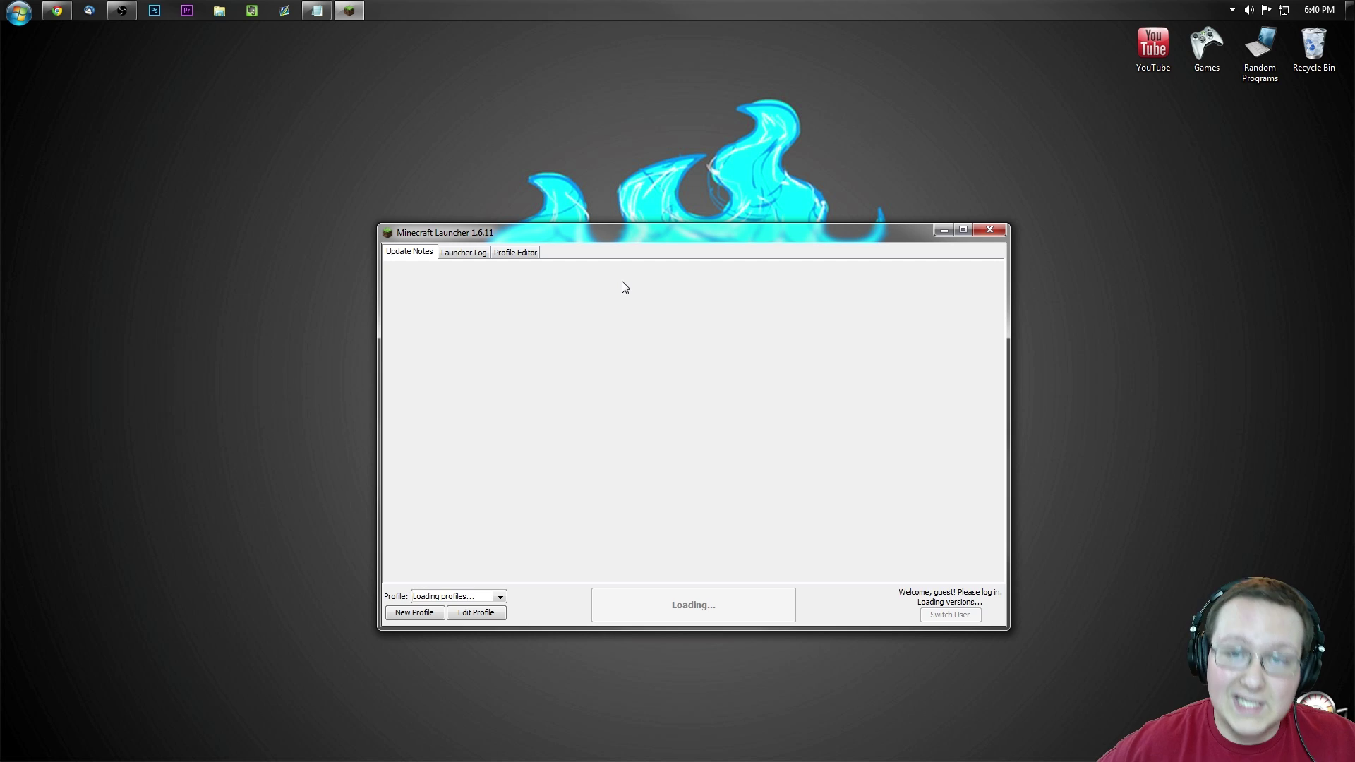
pyautogui.moveTo(619, 241); pyautogui.dragTo(617, 140)
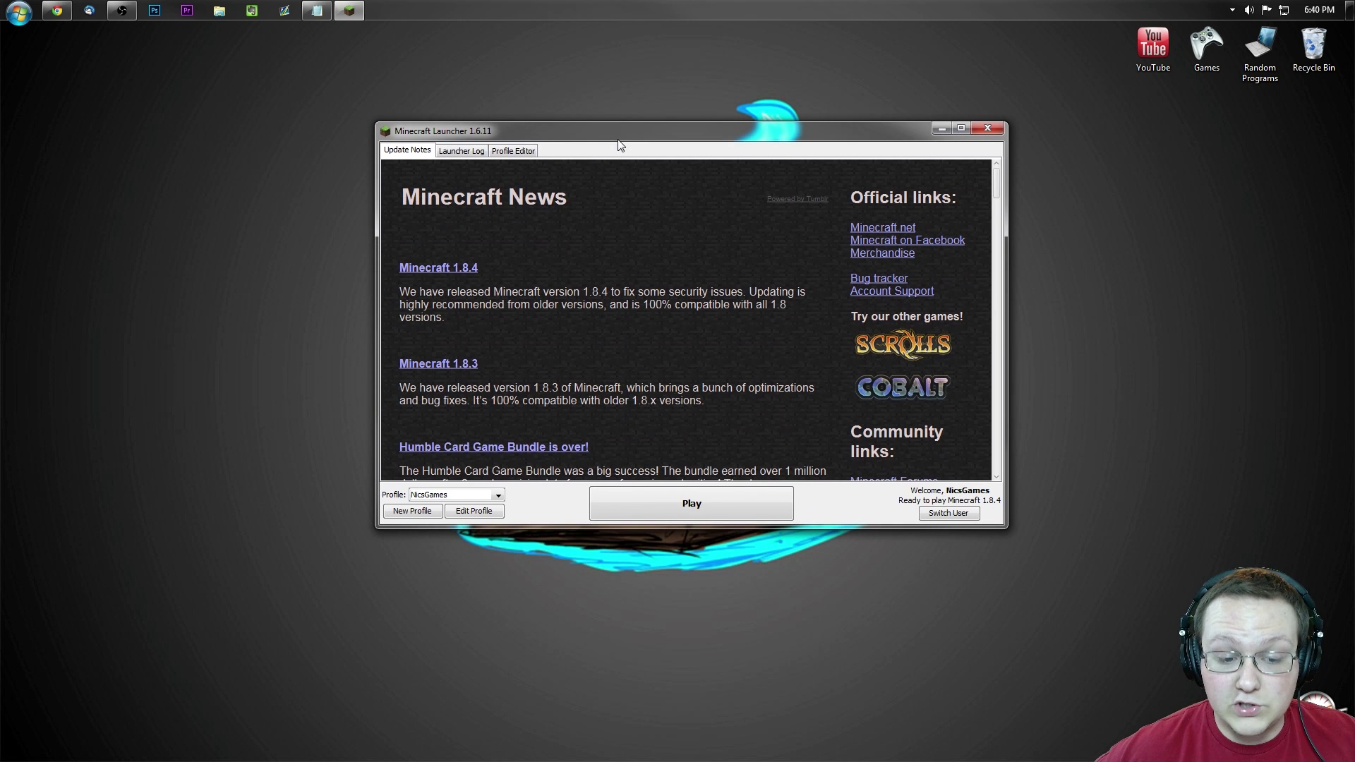
# - Set the current launcher profile to use version release 1.8-Forge11.14.1.1334, save the profile and launch the game
pyautogui.click(434, 495)
pyautogui.click(437, 520)
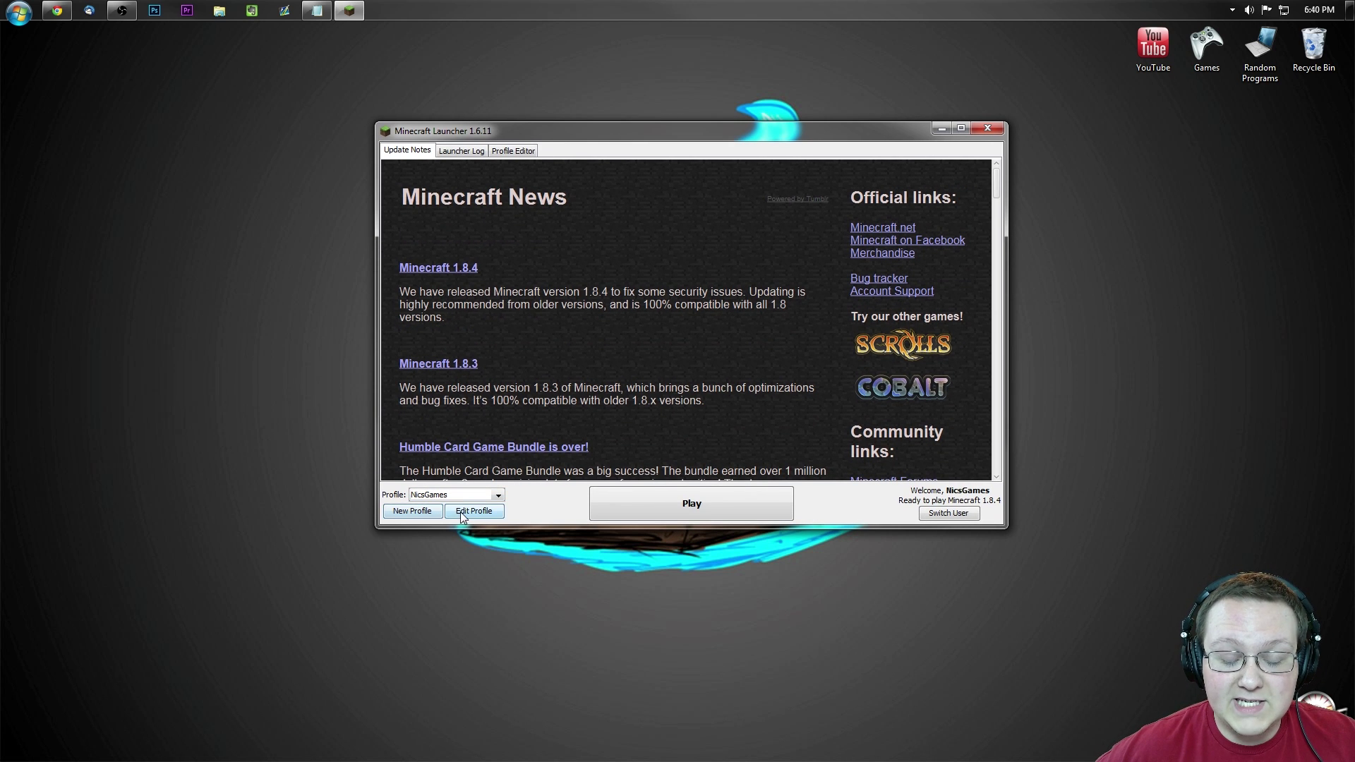
pyautogui.click(462, 514)
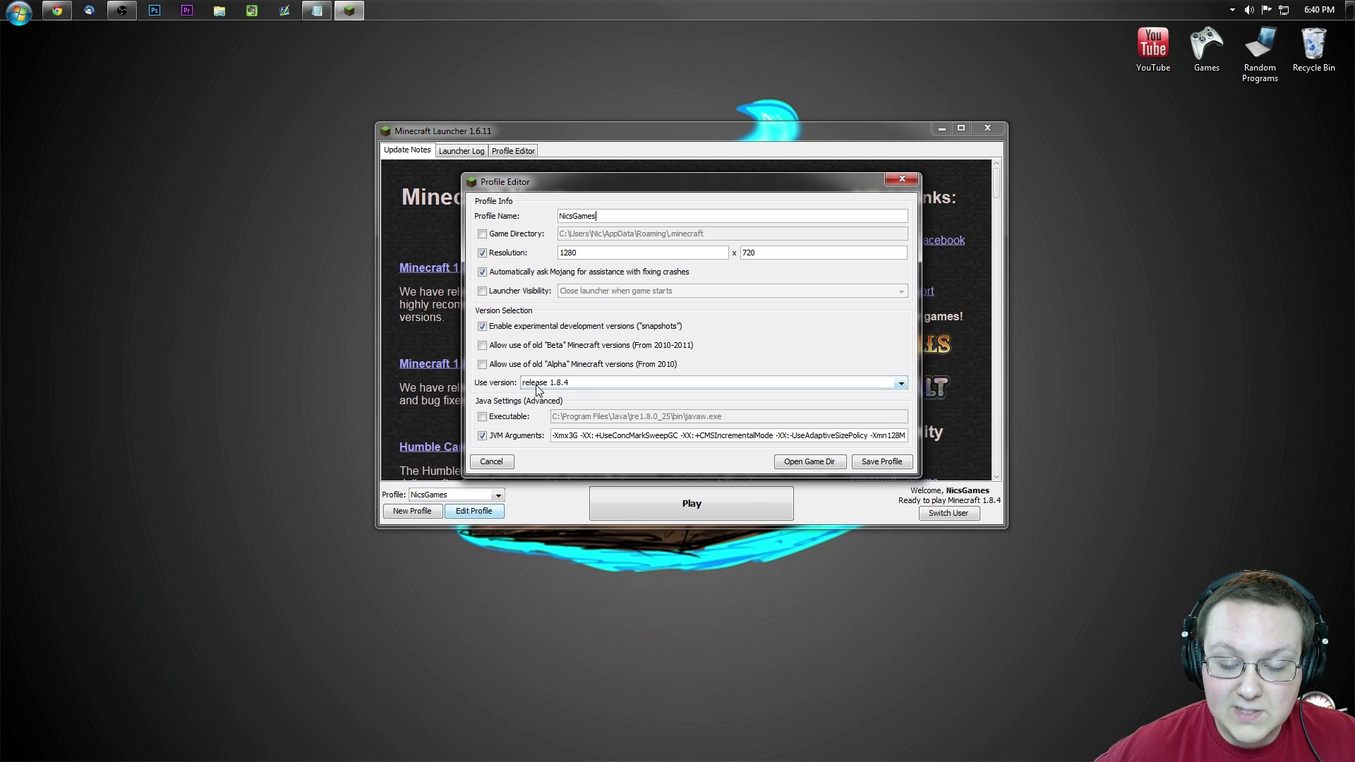
pyautogui.click(549, 386)
pyautogui.scroll(-15, 557, 412)
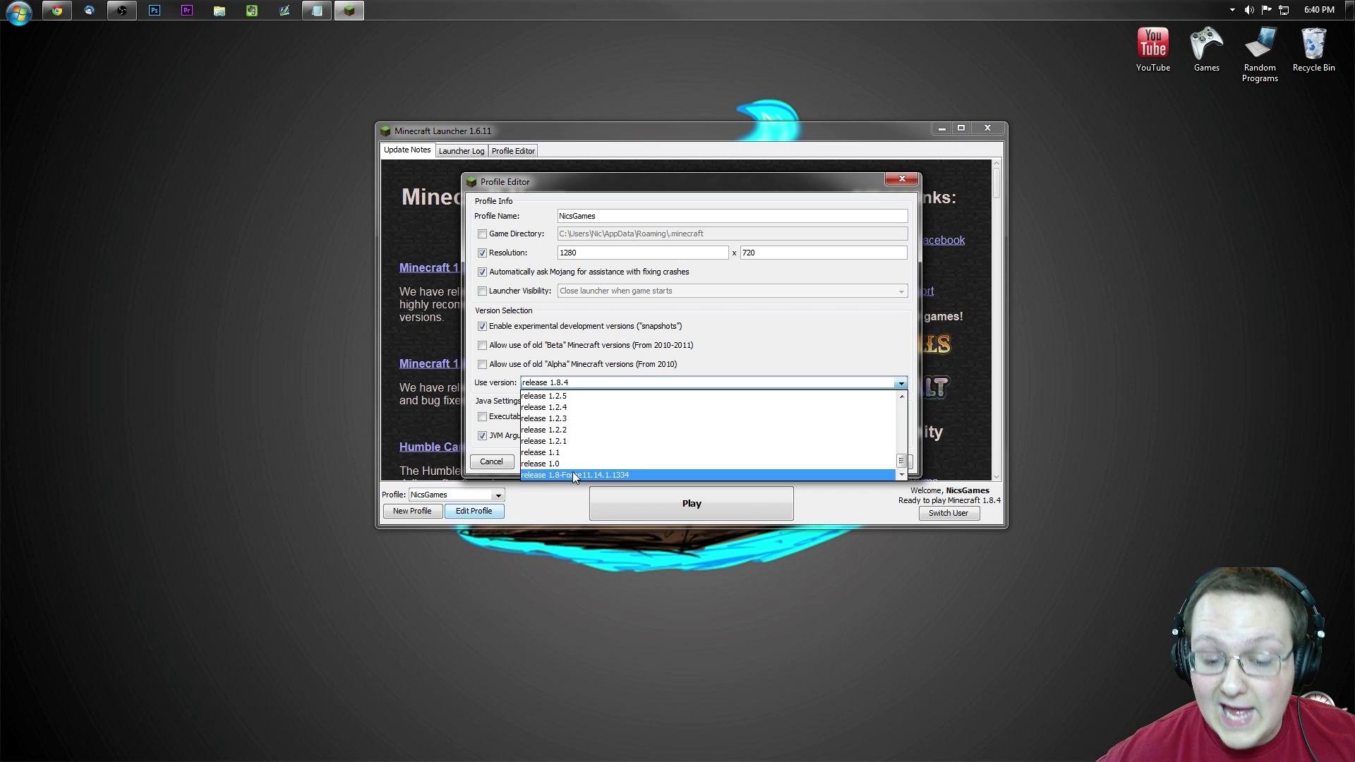
pyautogui.click(573, 474)
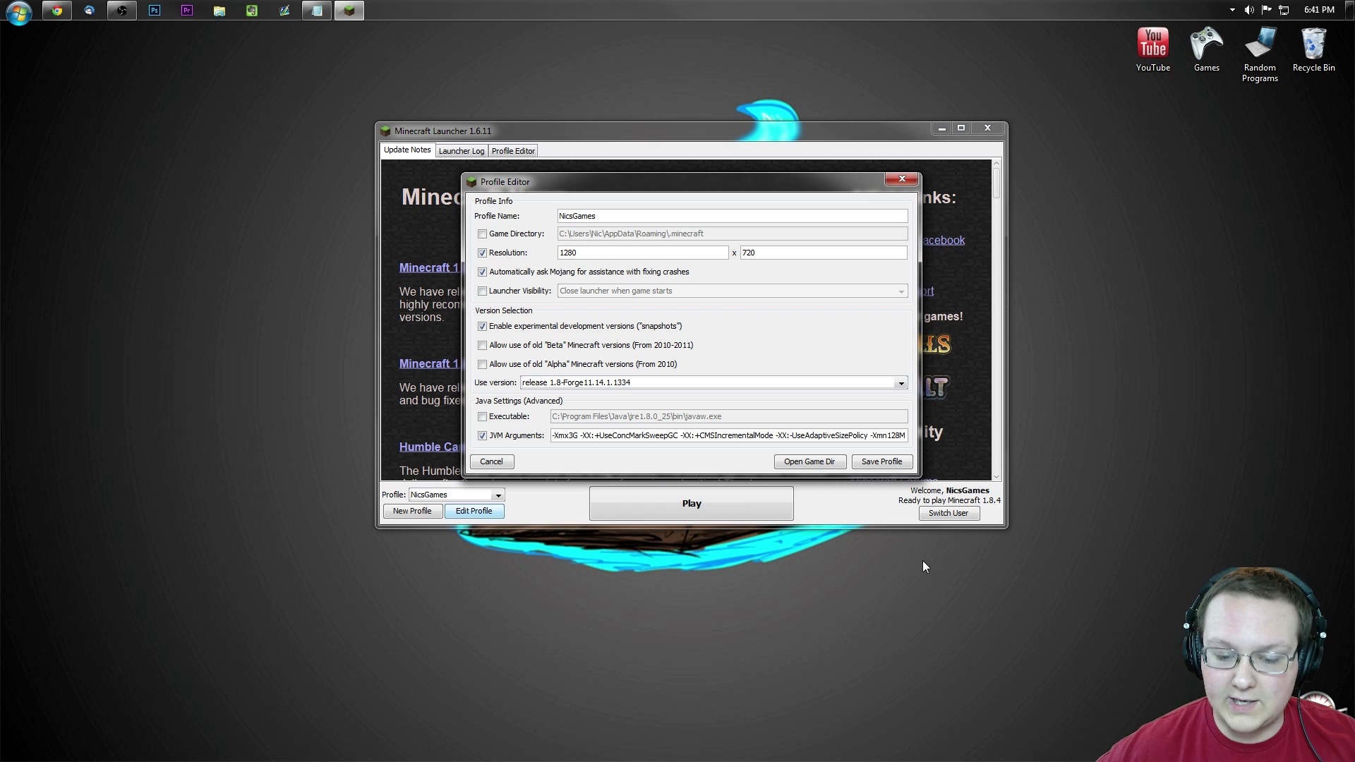
pyautogui.click(880, 459)
pyautogui.click(740, 500)
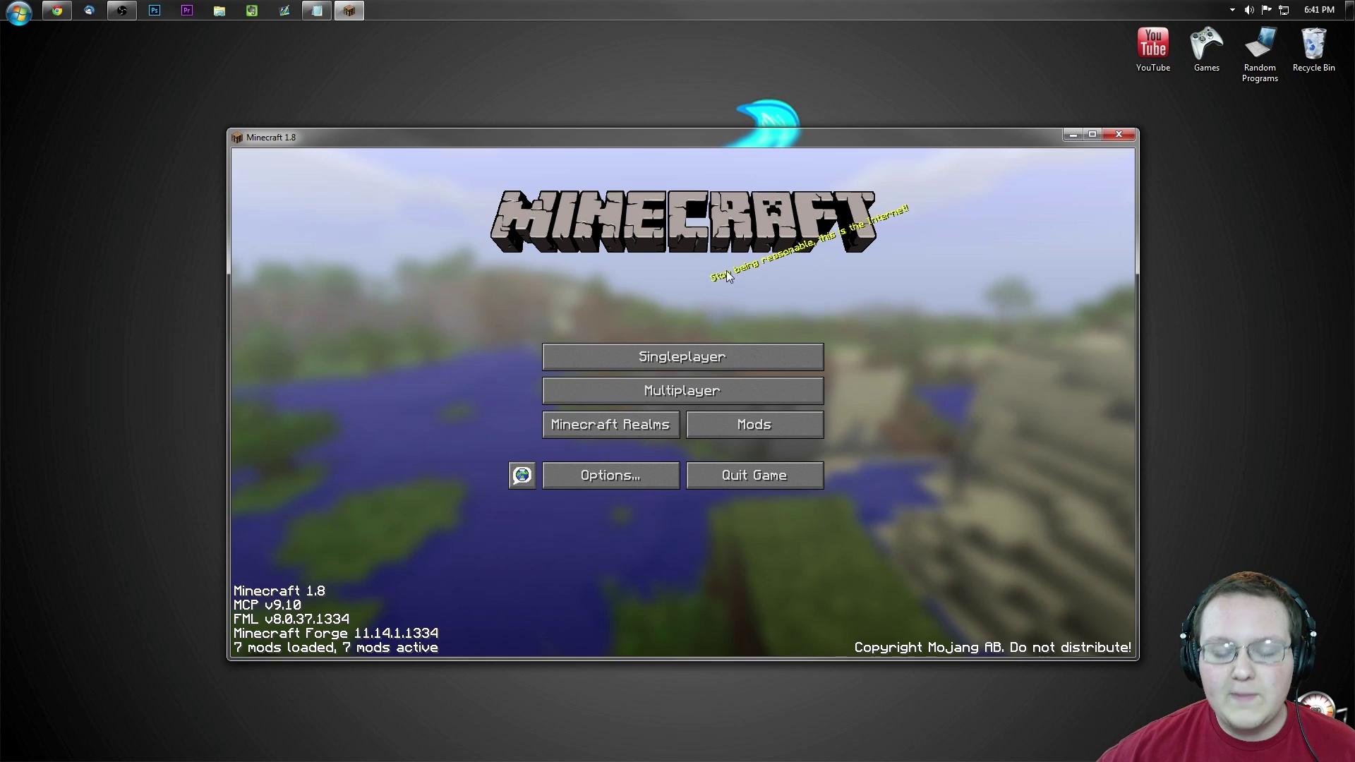
# - Review the Player API, Smart Core, Smart Moving and Smart Render entries in the game's mod list, then return to the title screen
pyautogui.click(730, 432)
pyautogui.click(331, 243)
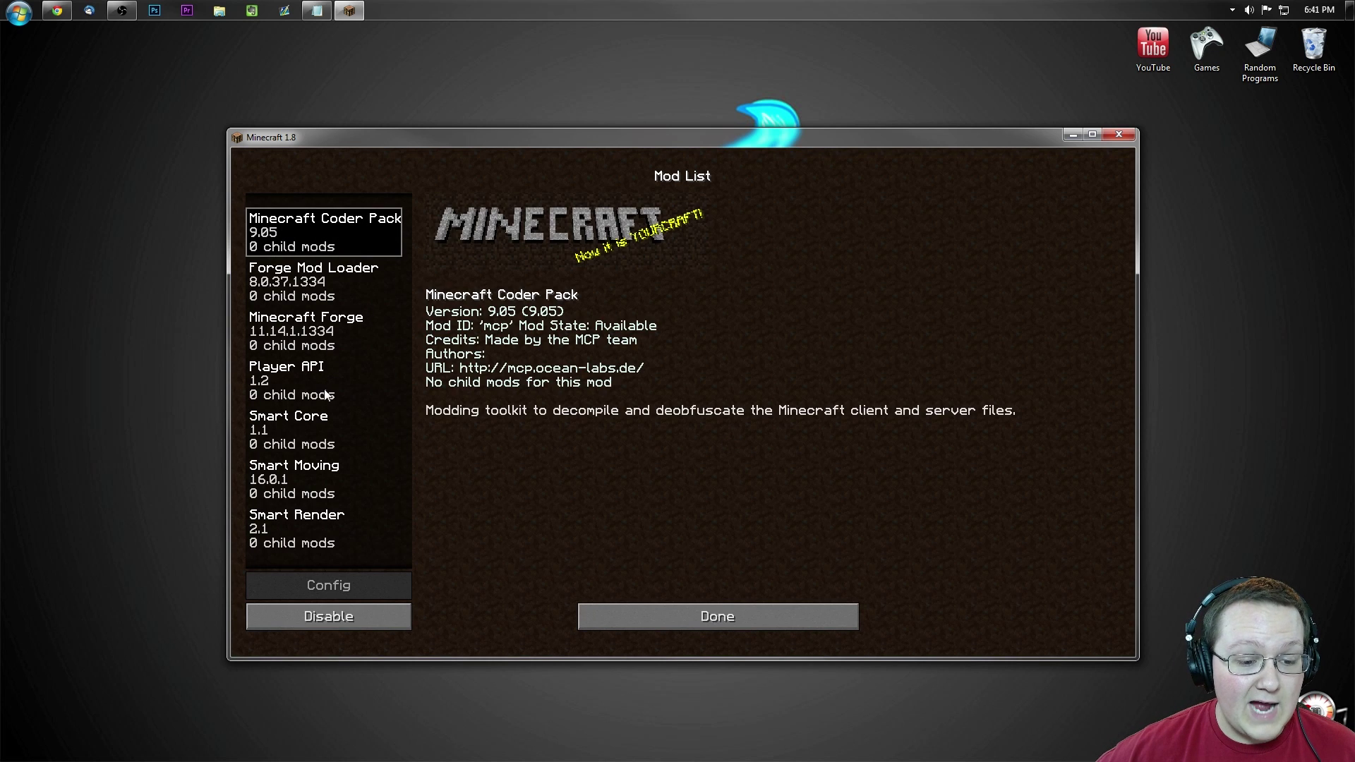
pyautogui.click(330, 385)
pyautogui.click(335, 425)
pyautogui.click(312, 499)
pyautogui.click(304, 528)
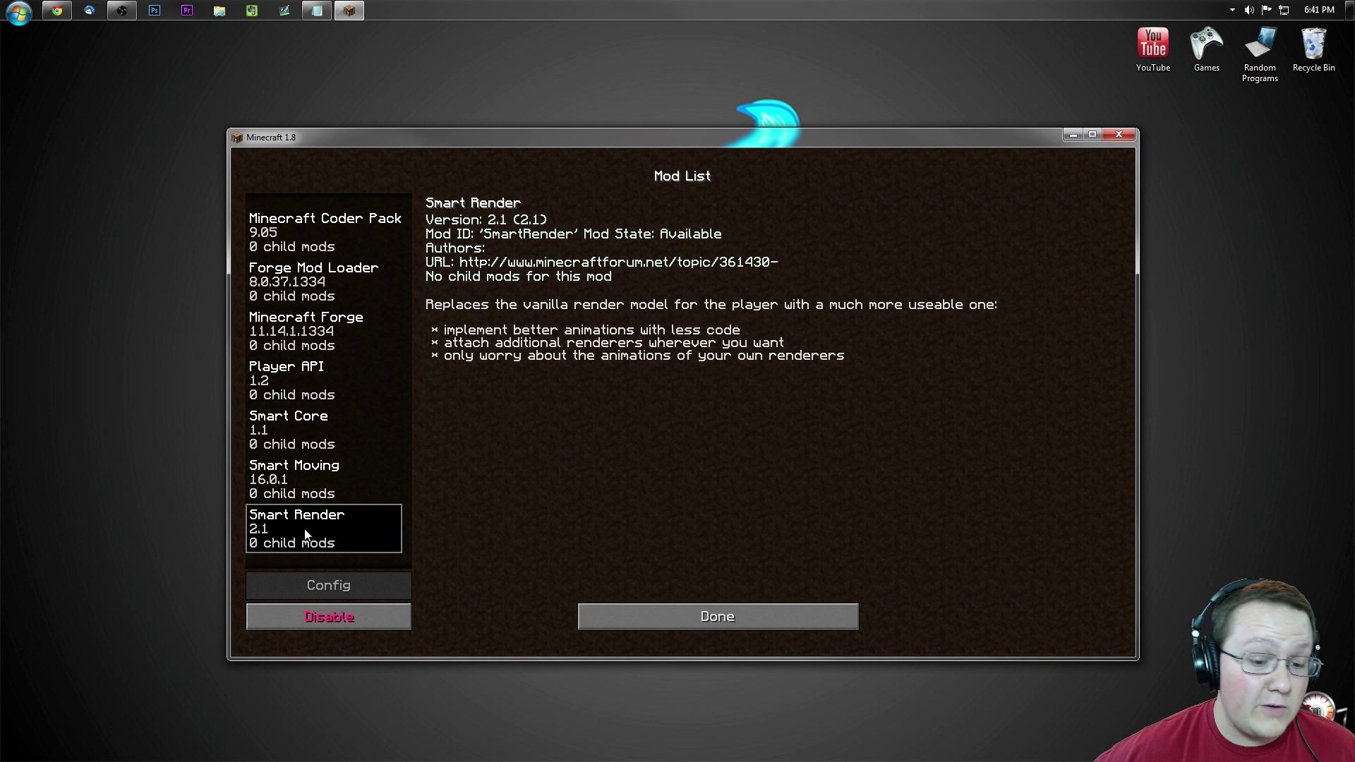
pyautogui.click(270, 473)
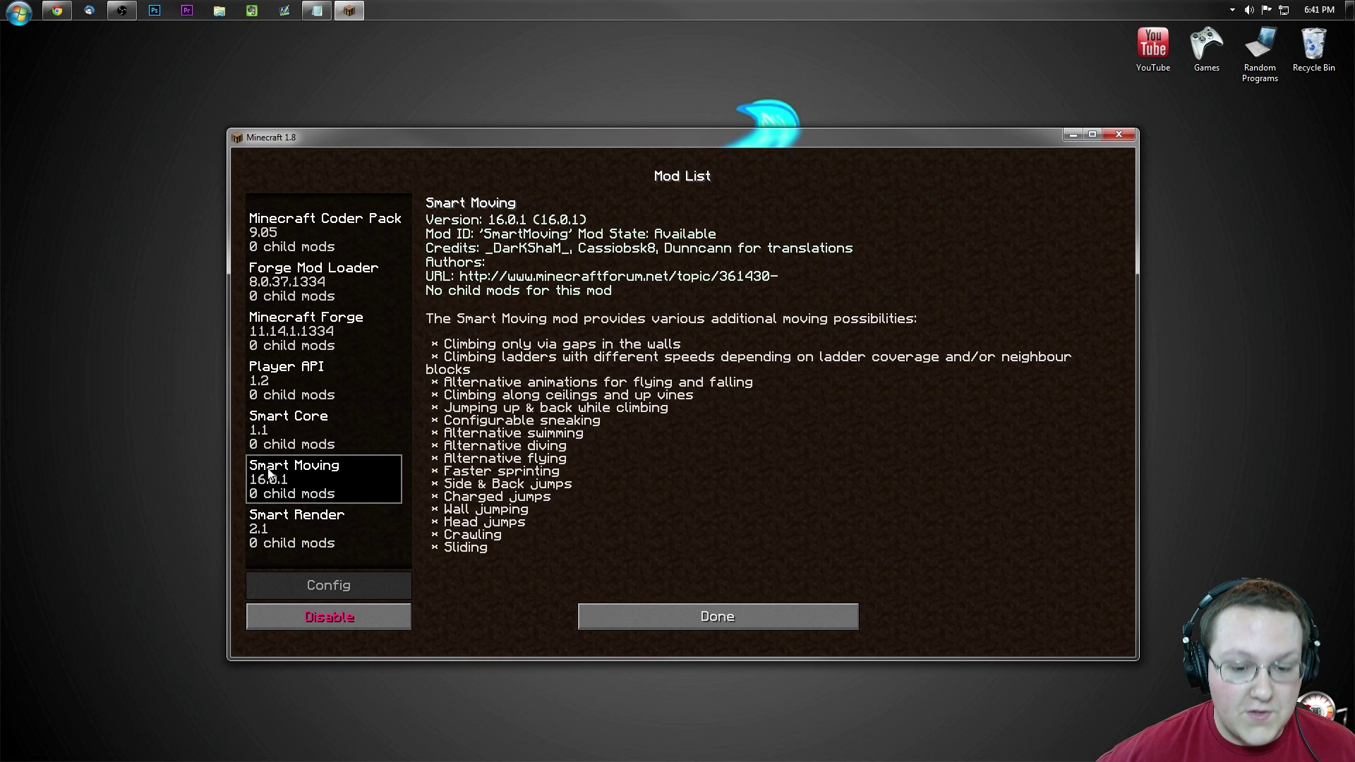
pyautogui.click(734, 616)
# - Load the existing singleplayer world named Creative
pyautogui.click(621, 356)
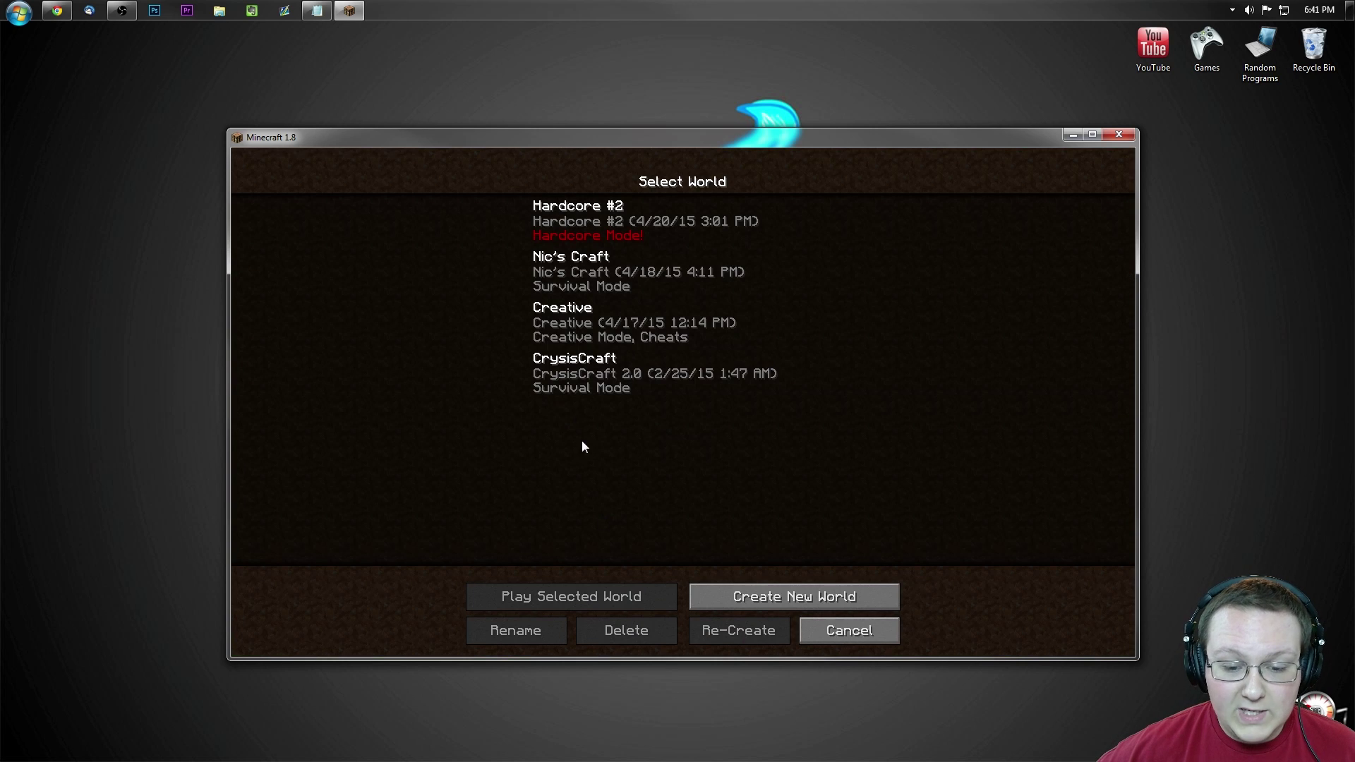
pyautogui.doubleClick(593, 306)
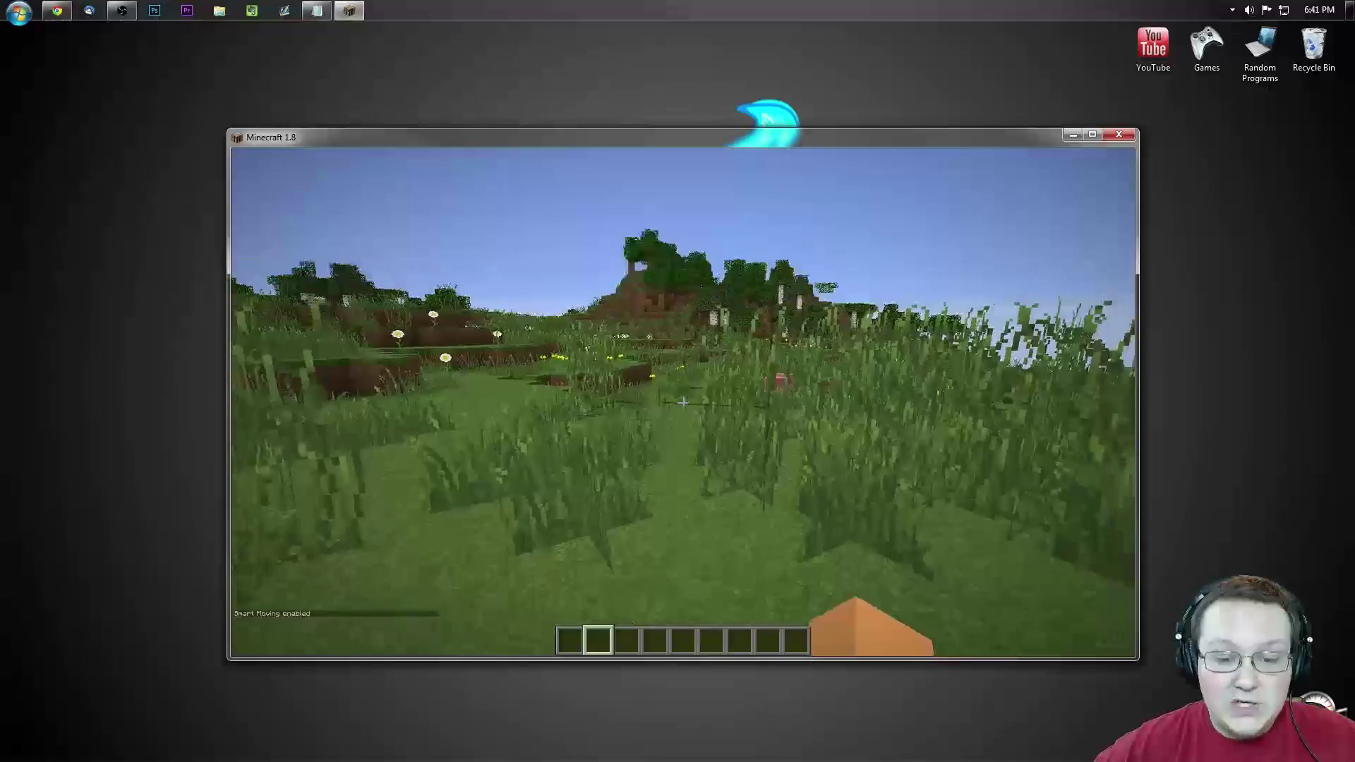
pyautogui.press('e')
pyautogui.press('e')
pyautogui.press('t')
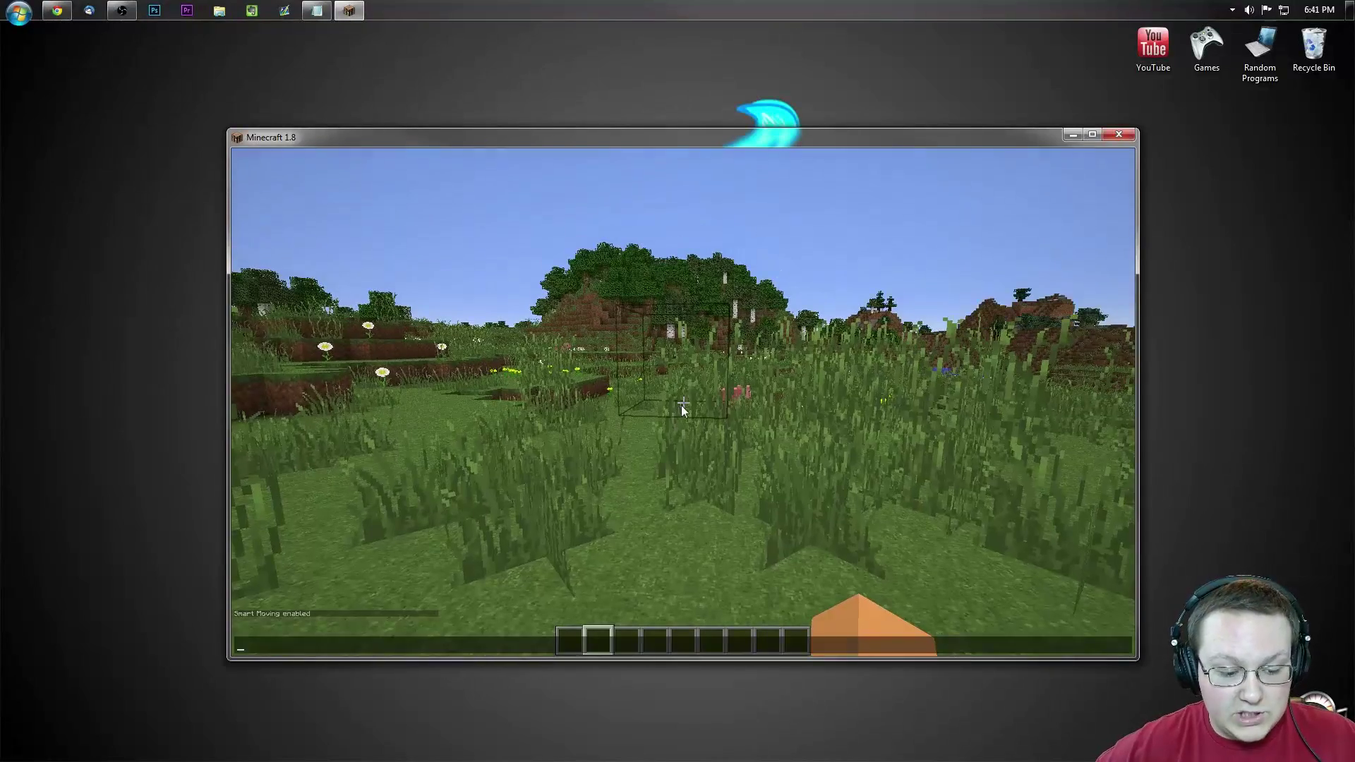
pyautogui.press('Escape')
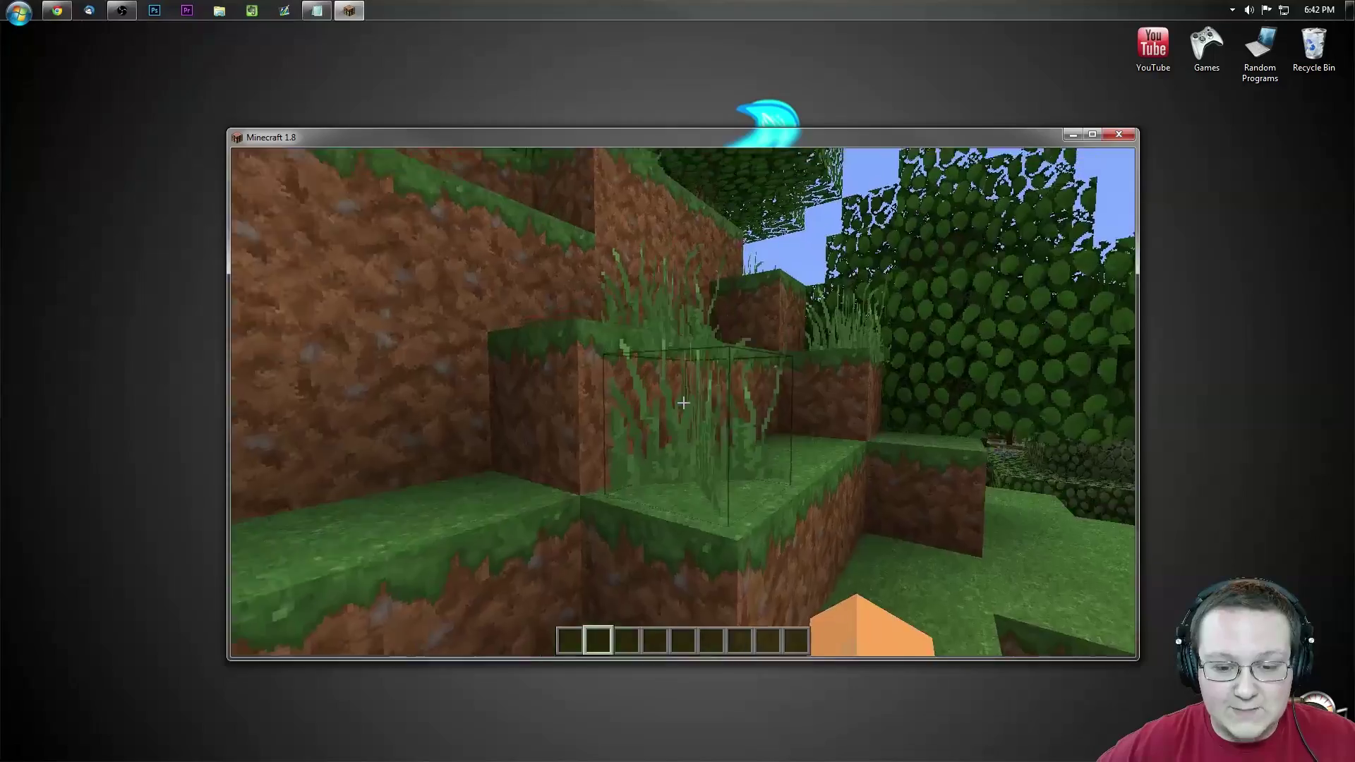
# - Move forward over the grassy dirt ledges and under the trees to try out Smart Moving in the world
pyautogui.press('w')
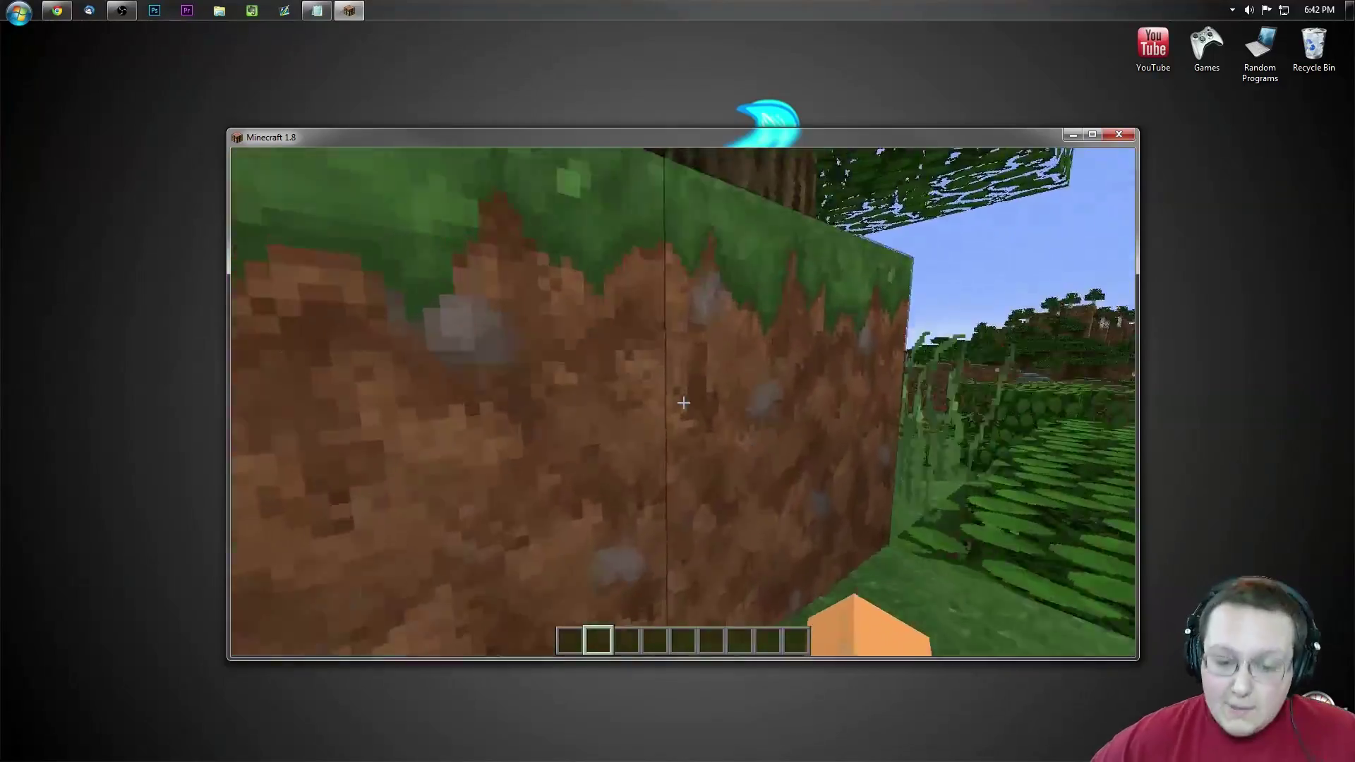
pyautogui.press('w')
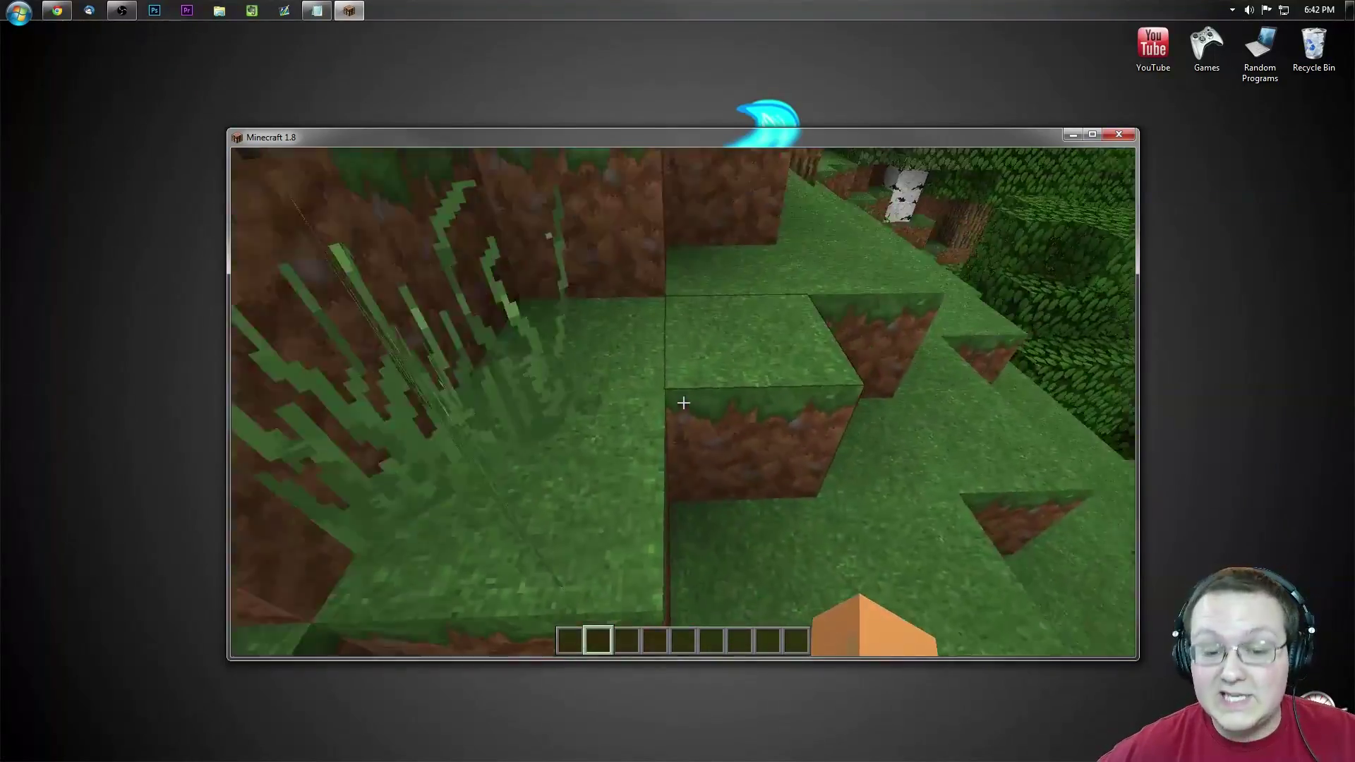
pyautogui.press('w')
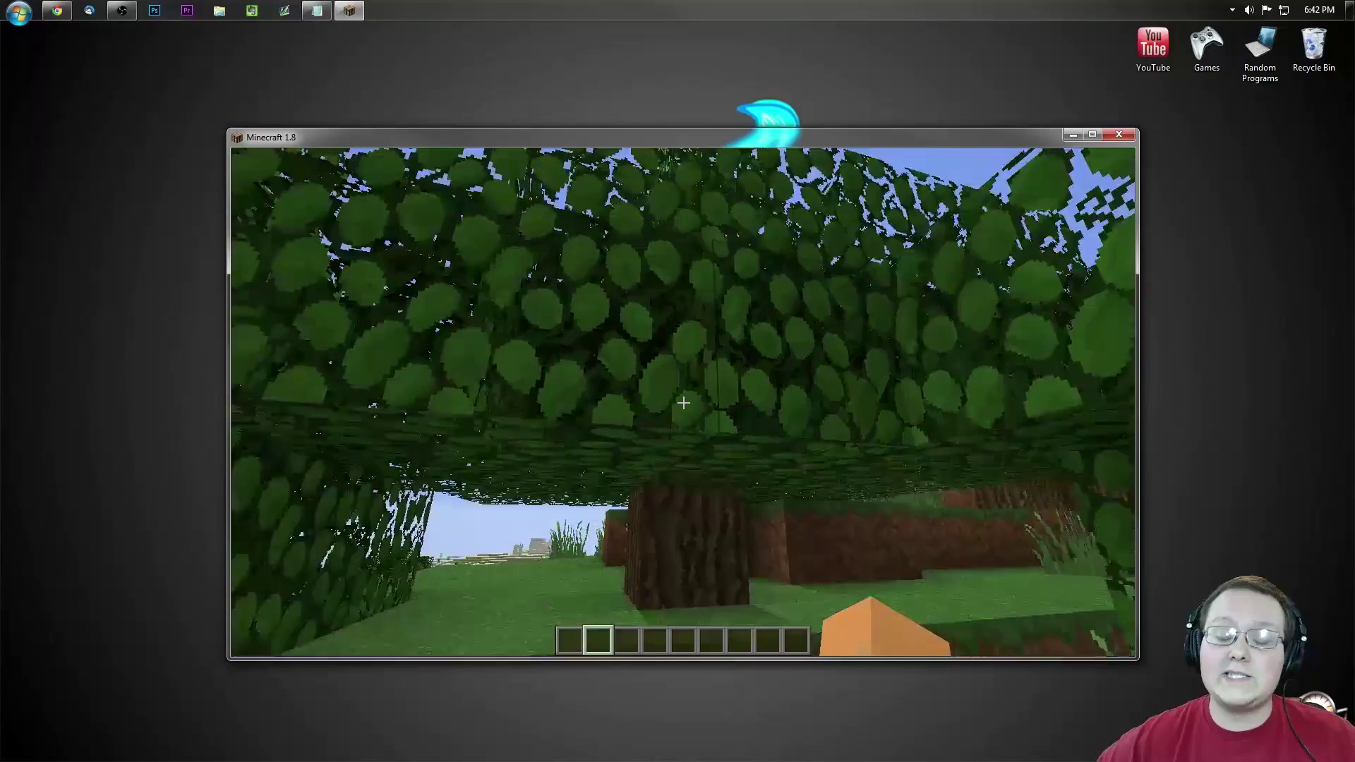